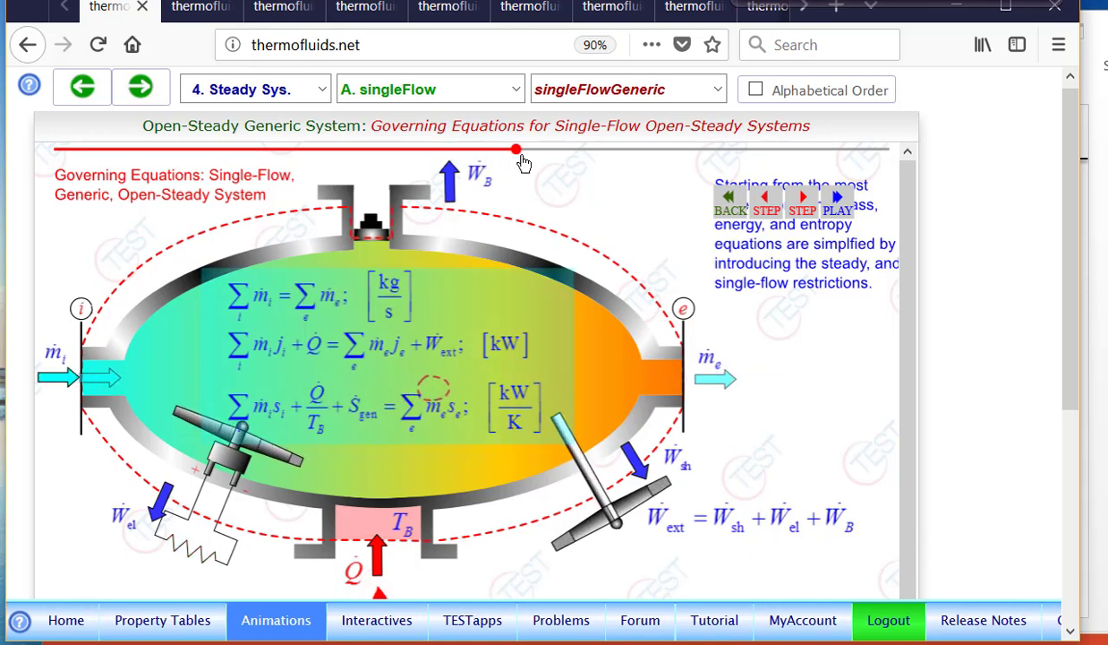
- Advance the generic single-flow animation to its simplified governing equations, and view the water heater's system, energy and entropy diagrams
drag(575, 154, 727, 142)
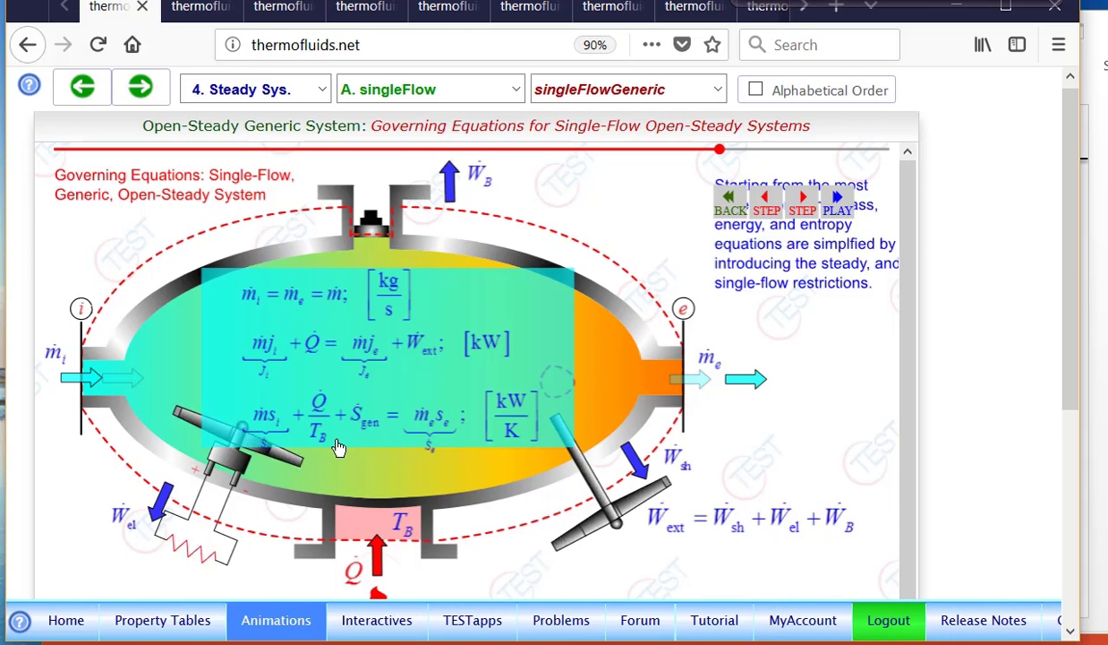
click(193, 7)
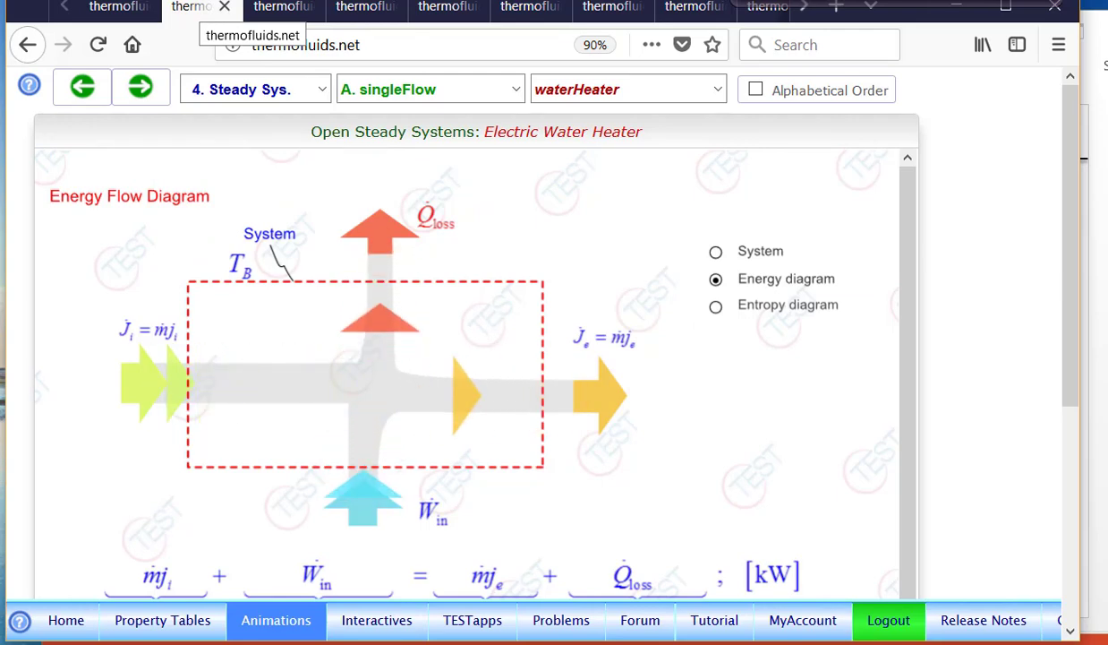
click(715, 252)
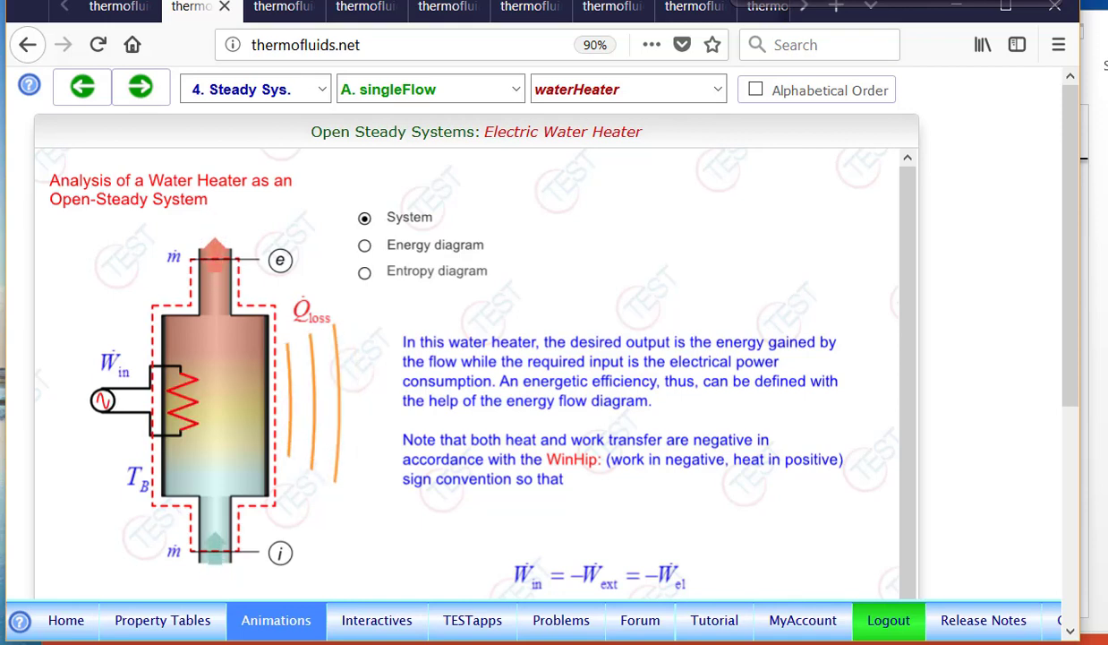
click(365, 246)
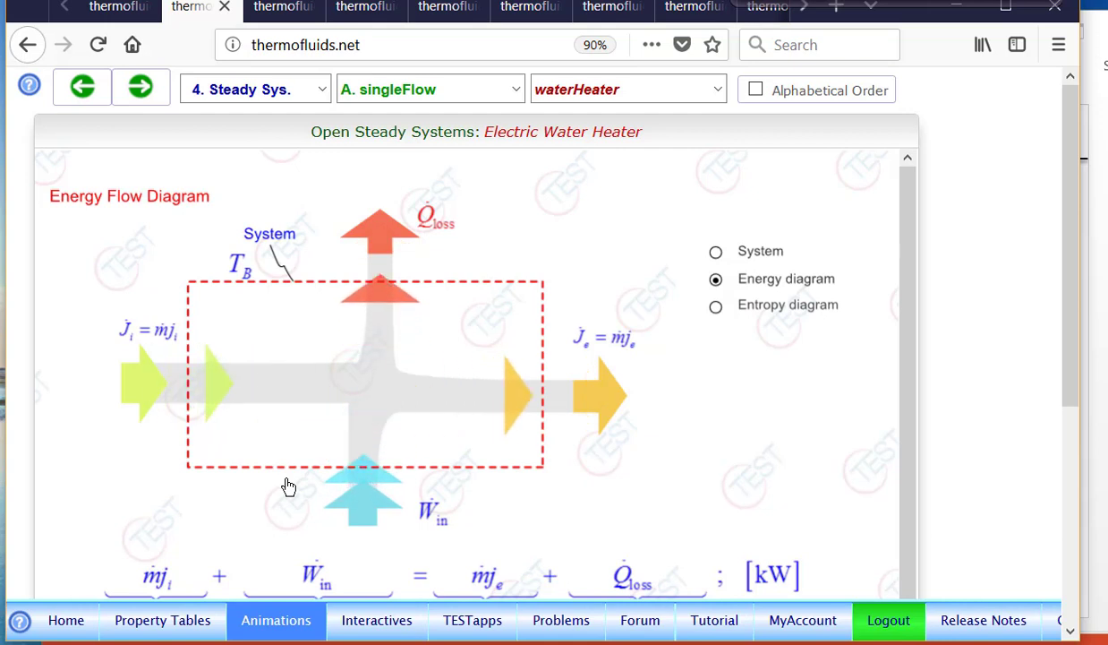
click(715, 306)
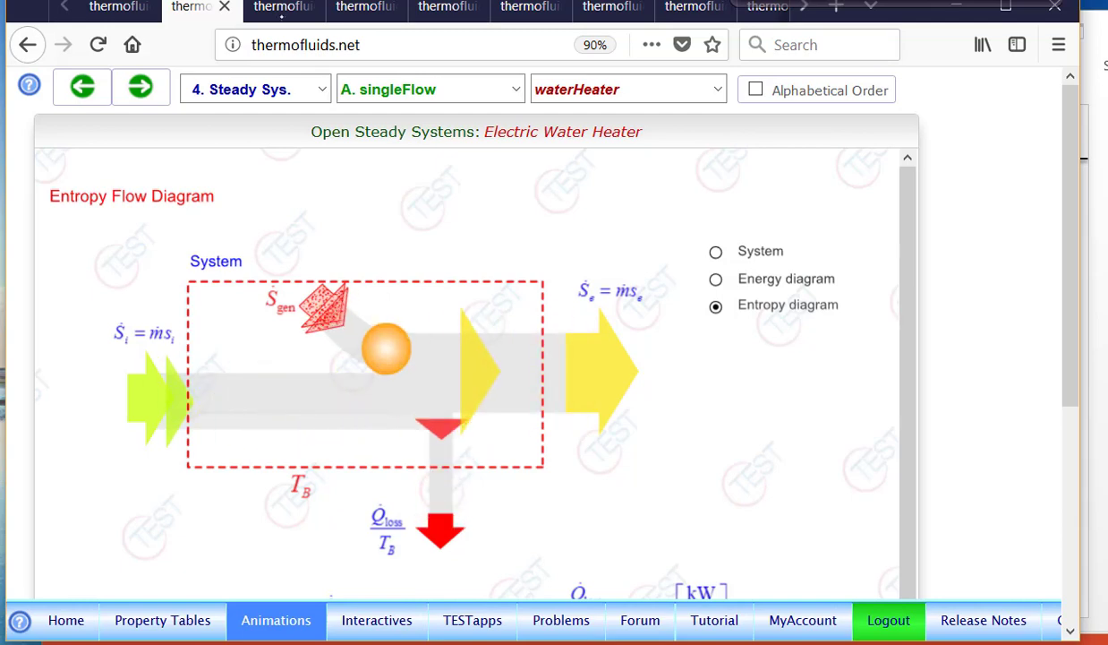
- View the nozzle shapes animation for the subsonic gas nozzle and the turbine efficiency animation for the isentropic turbine
key(ctrl+Tab)
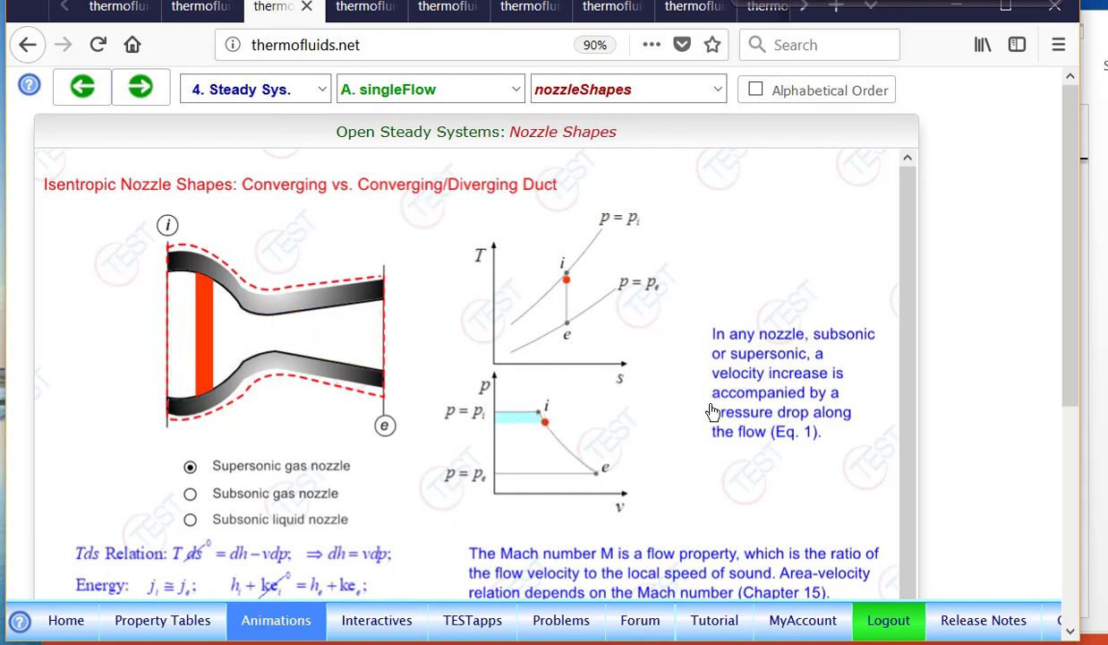
click(190, 495)
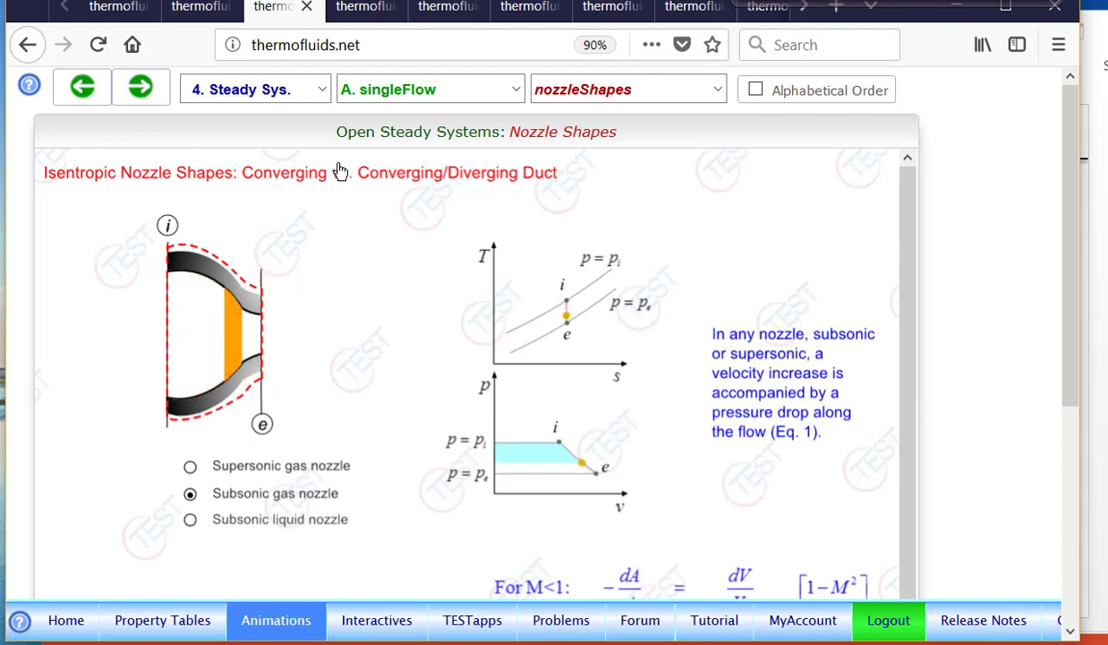
click(364, 11)
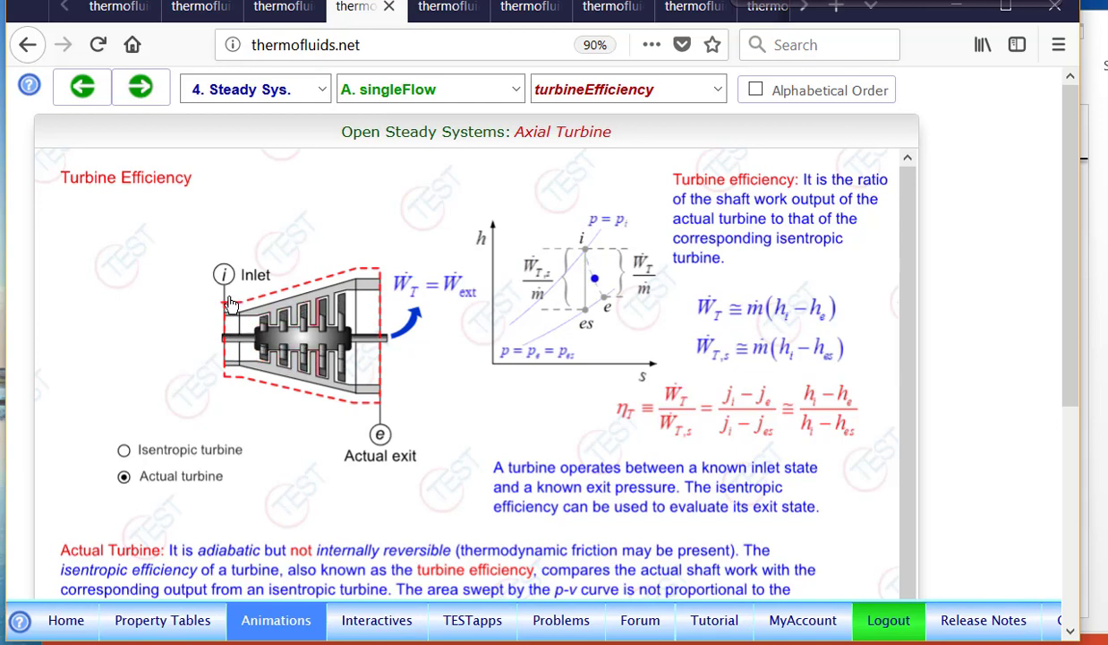
click(130, 451)
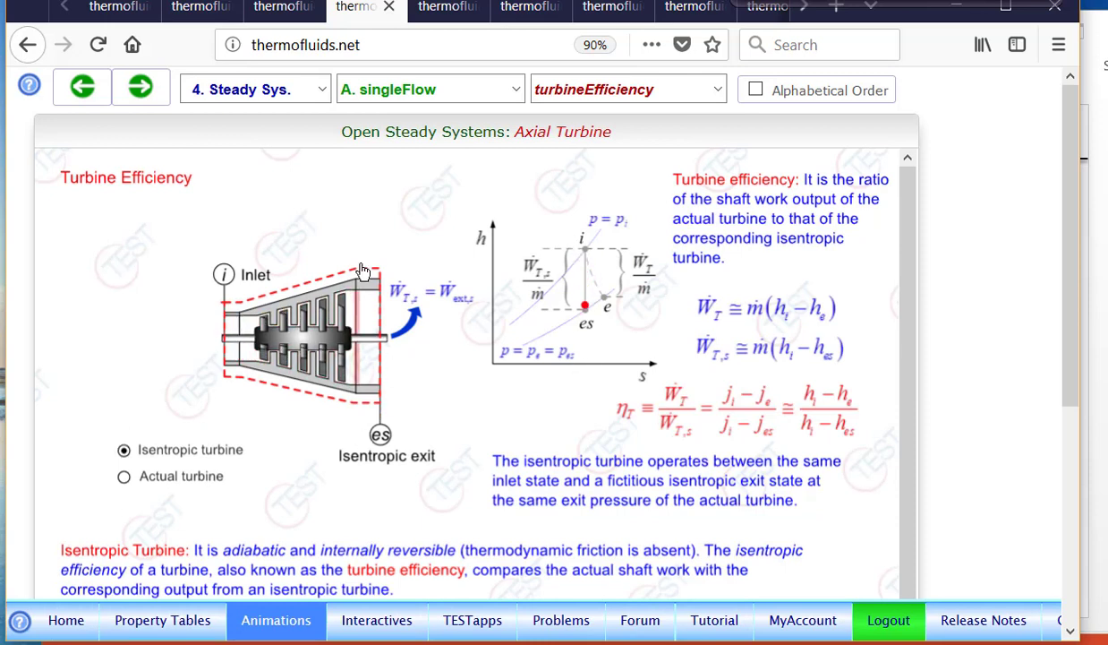
- View the heat exchanger animation and the nonMixingGeneric animation with its governing equations for non-mixing multi-flow systems
click(448, 6)
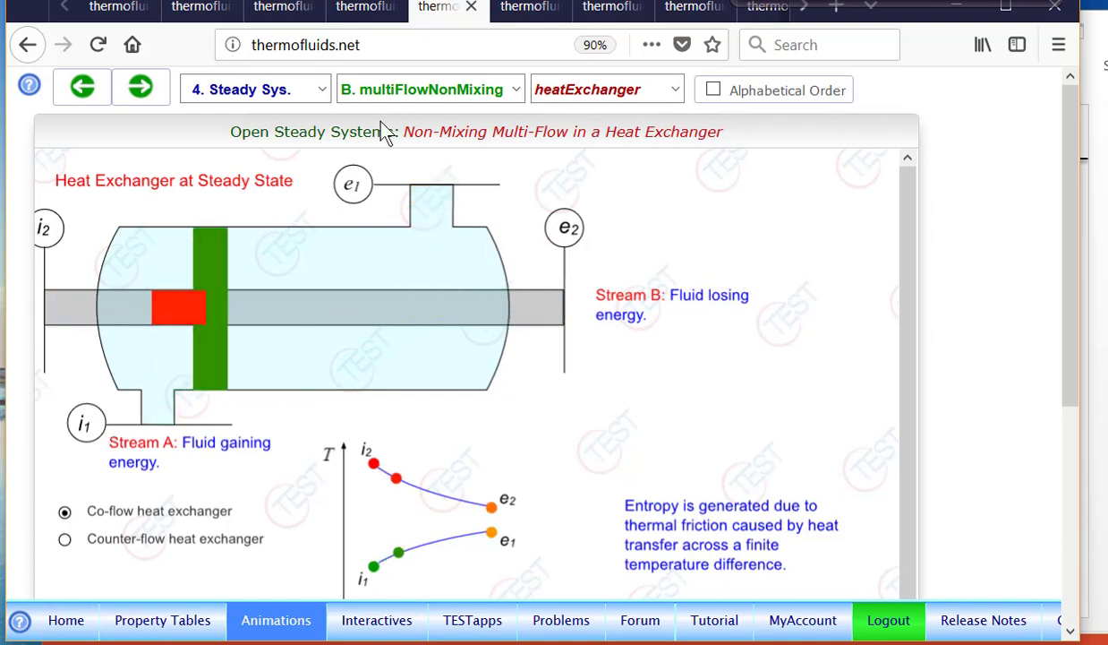
click(82, 86)
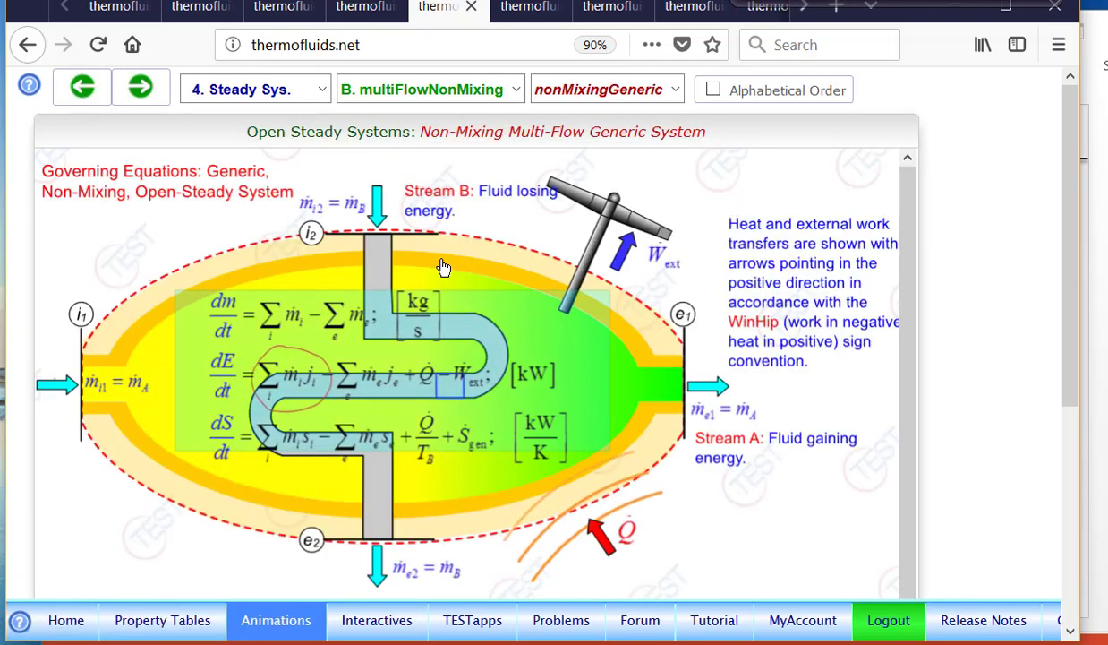
click(389, 386)
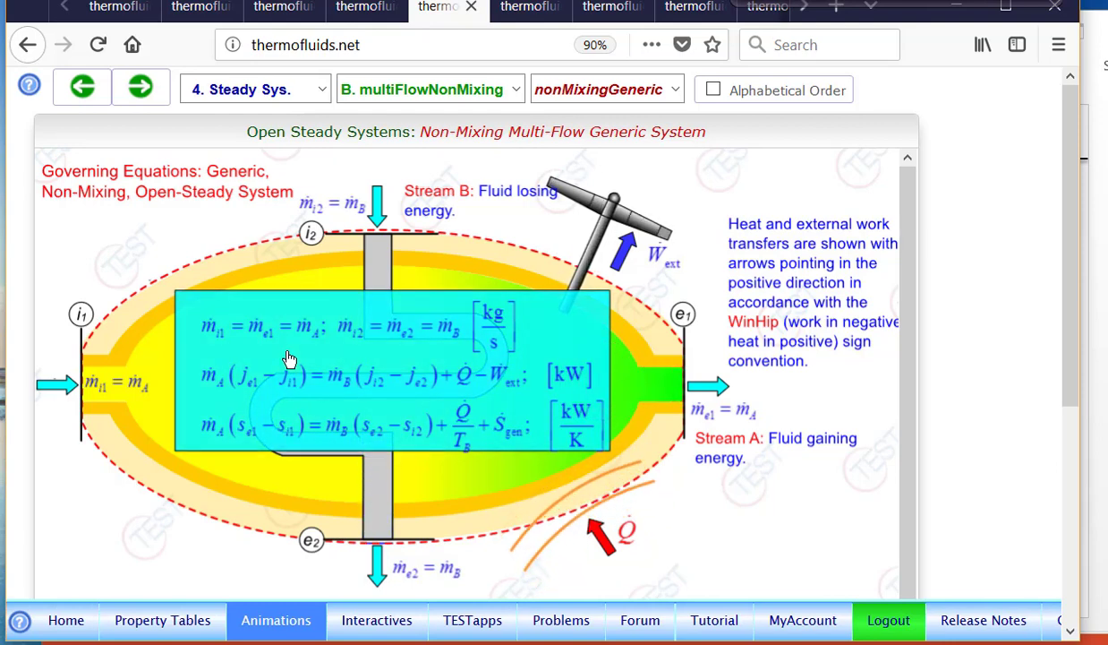
click(289, 358)
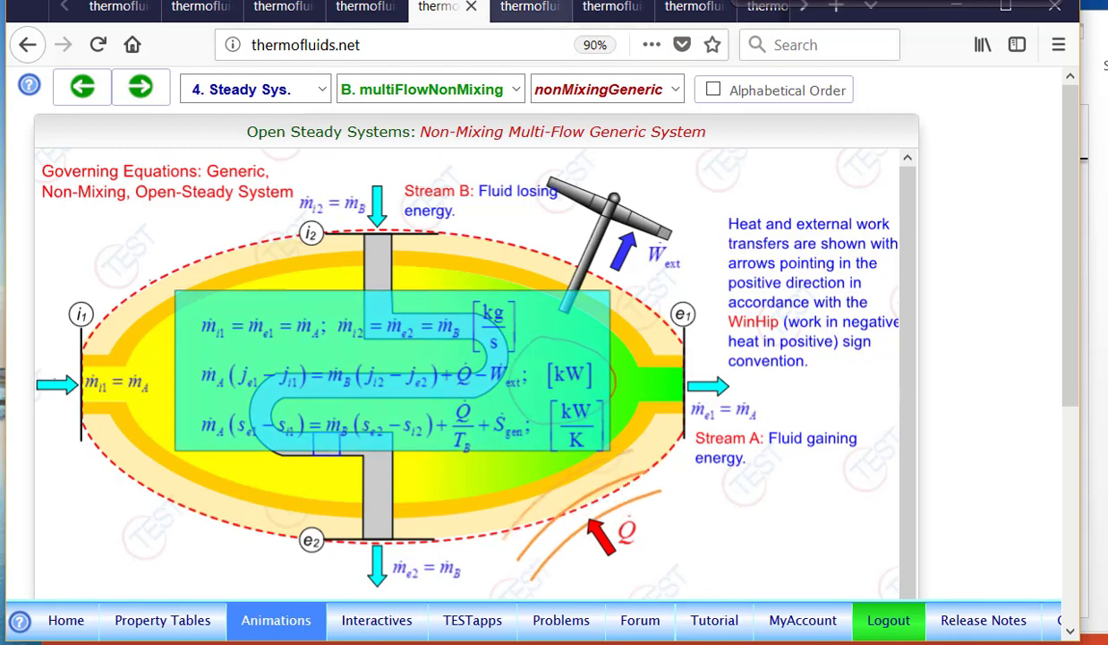
- View the mixing chamber animation and the mixingGeneric animation with its governing equations
click(528, 7)
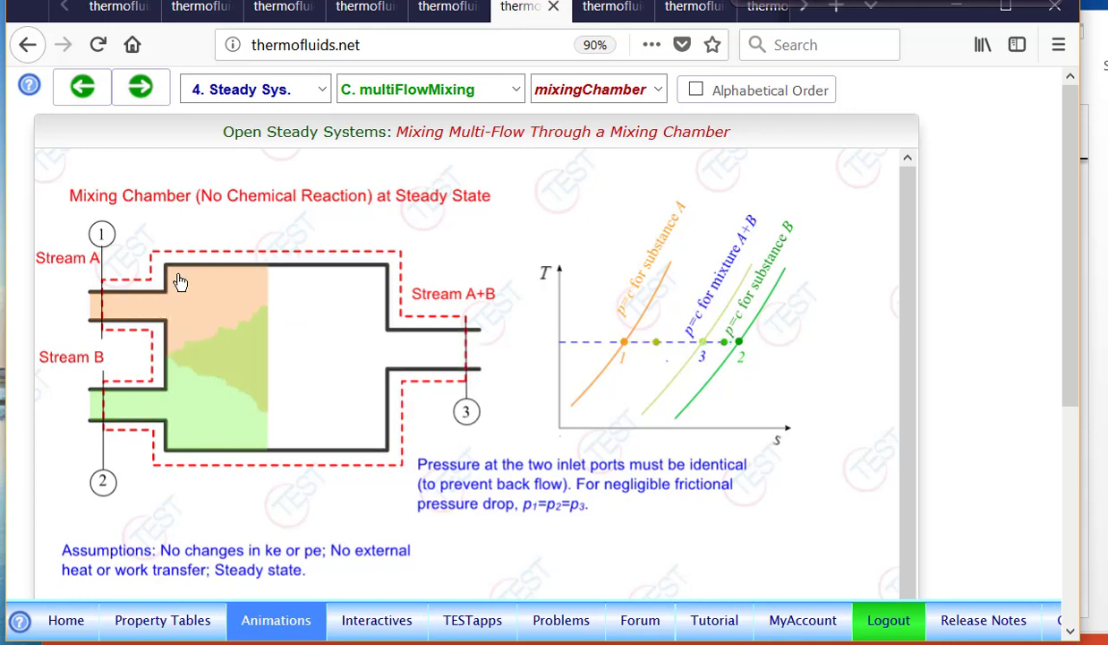
click(88, 104)
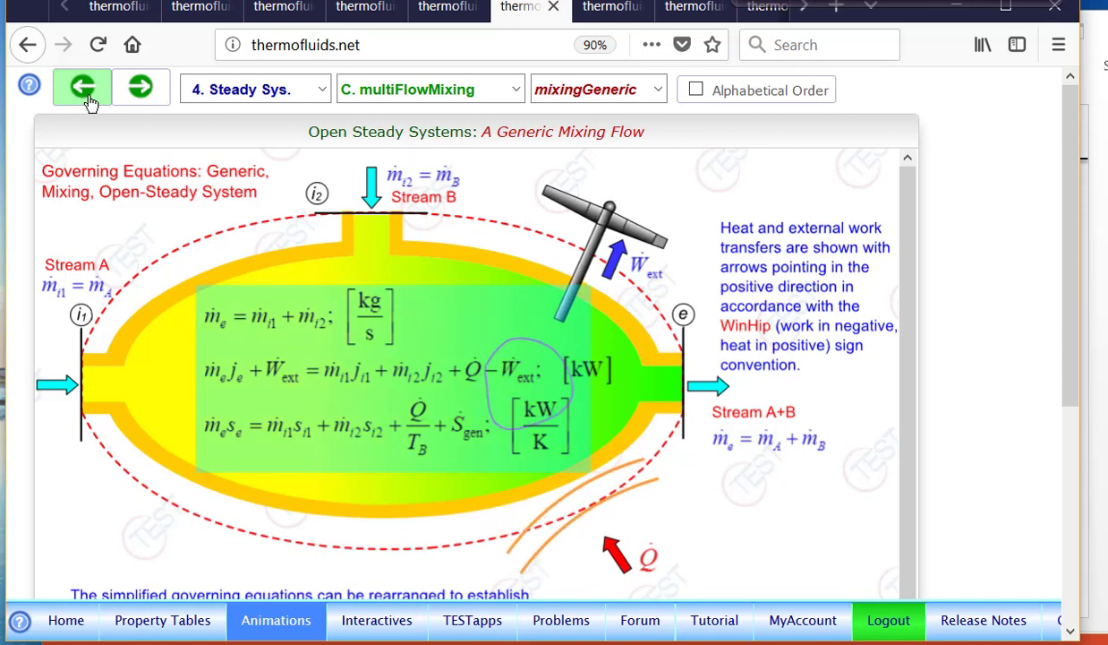
click(85, 90)
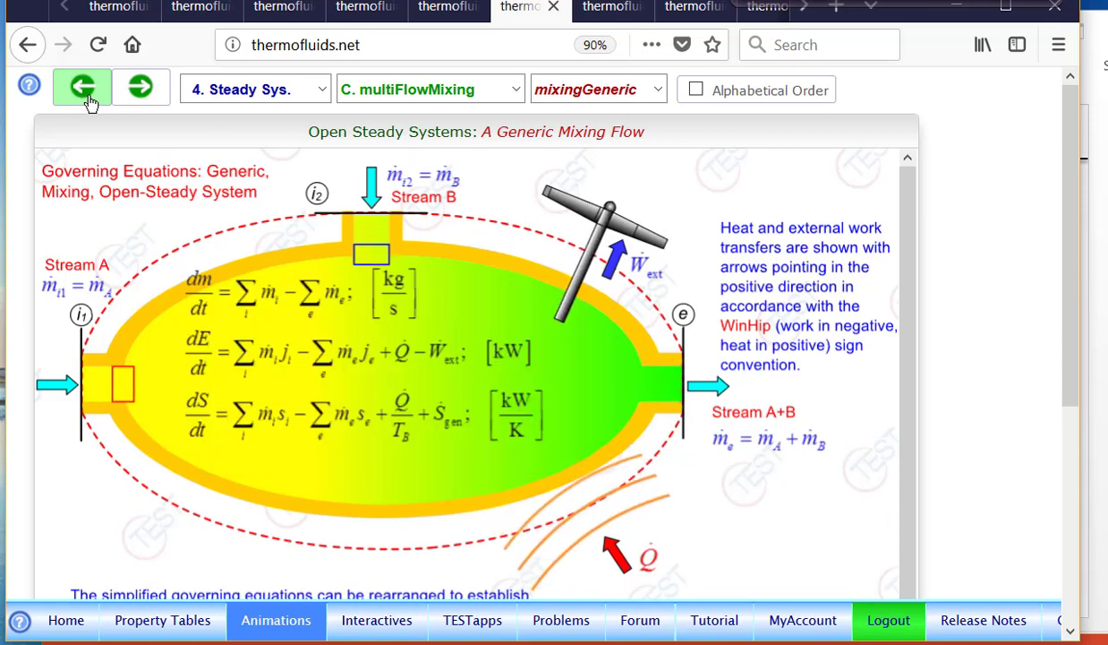
- From the TESTapps map, open the Single-Flow Device branch with the PC Model as working fluid model
click(617, 11)
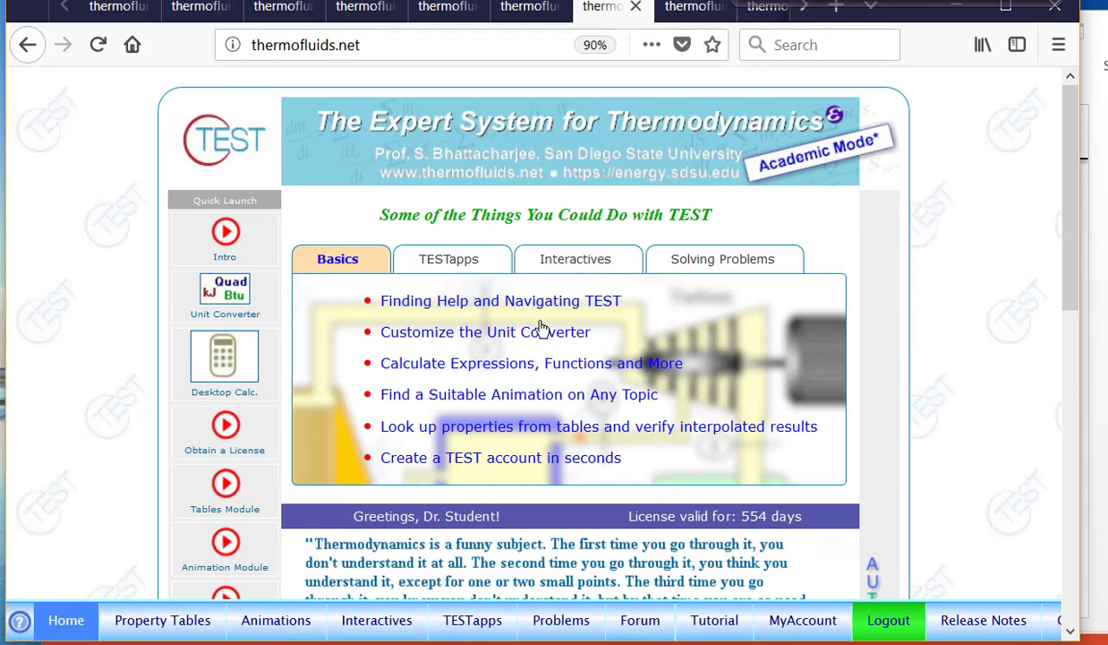
click(473, 620)
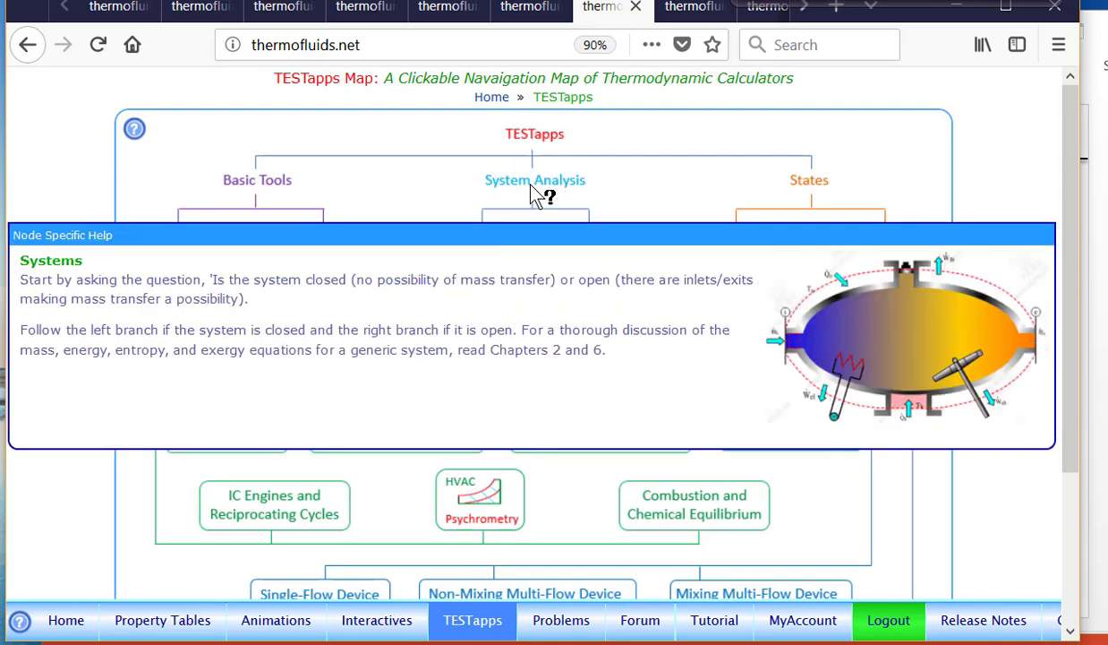
scroll(630, 255, down, 3)
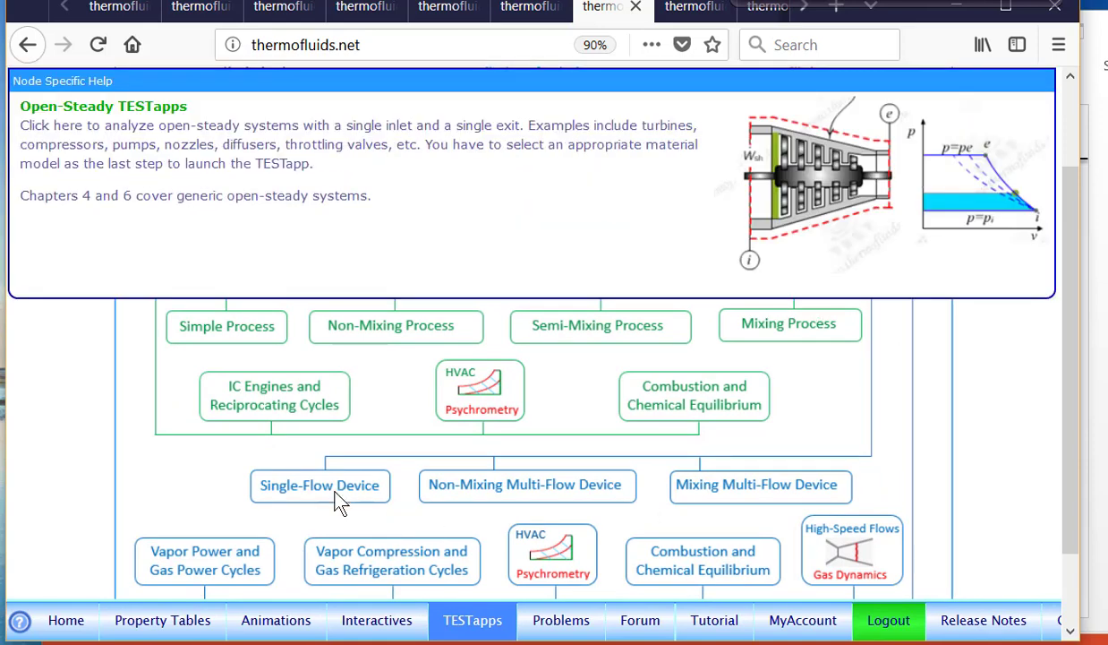
click(338, 498)
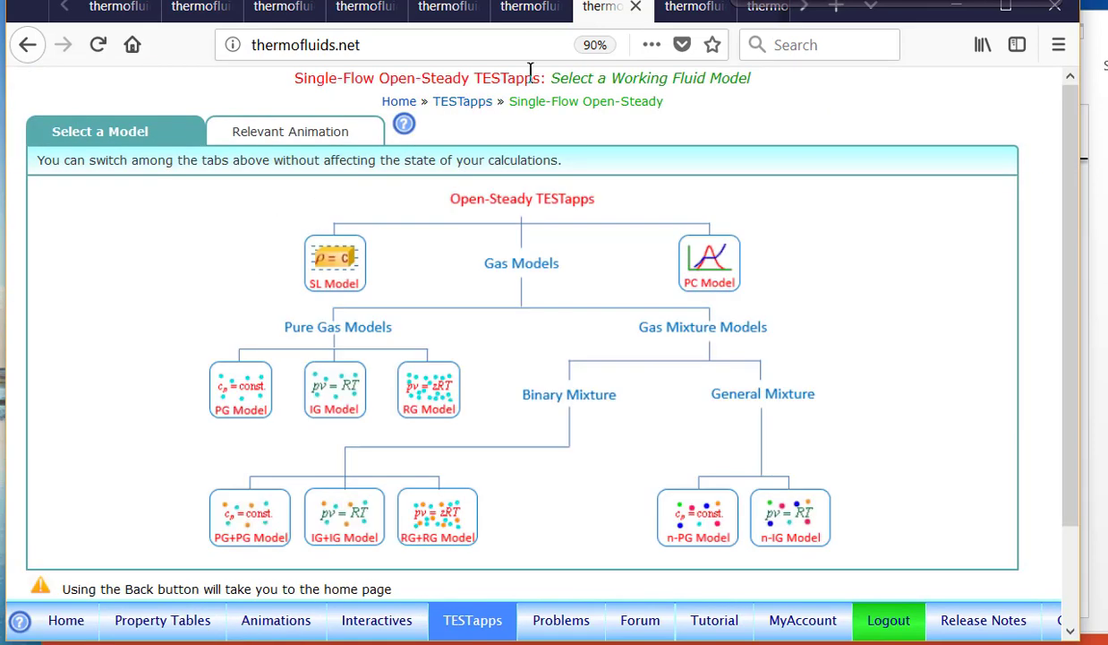
click(725, 262)
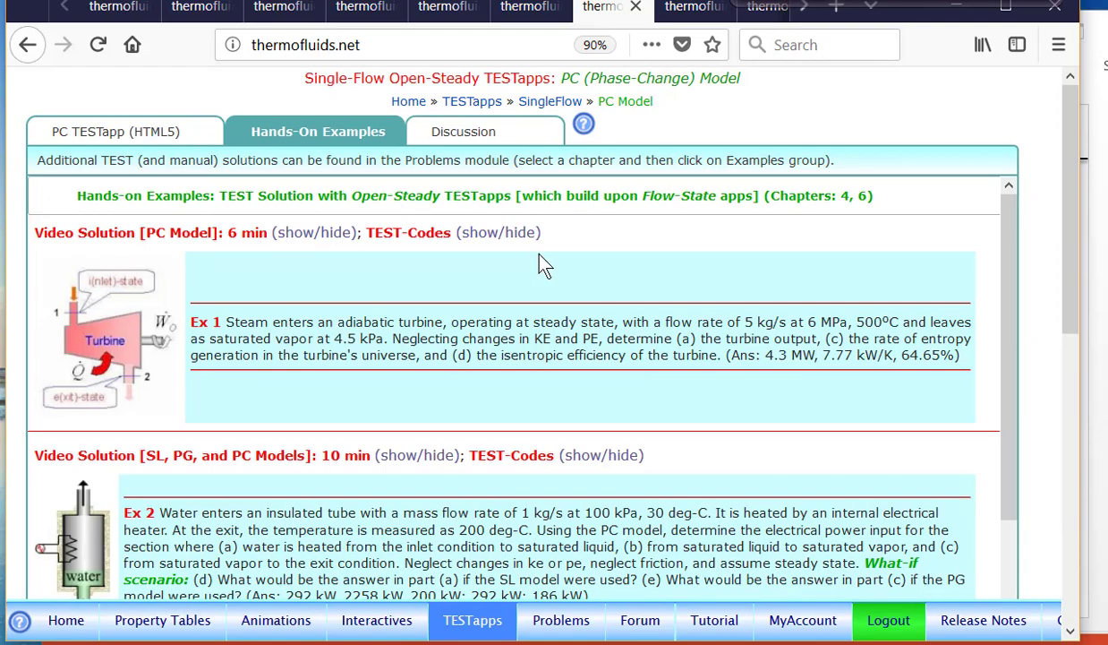
- Look through the hands-on examples for the PC model and open the HTML5 PC TESTapp calculator
scroll(254, 336, down, 10)
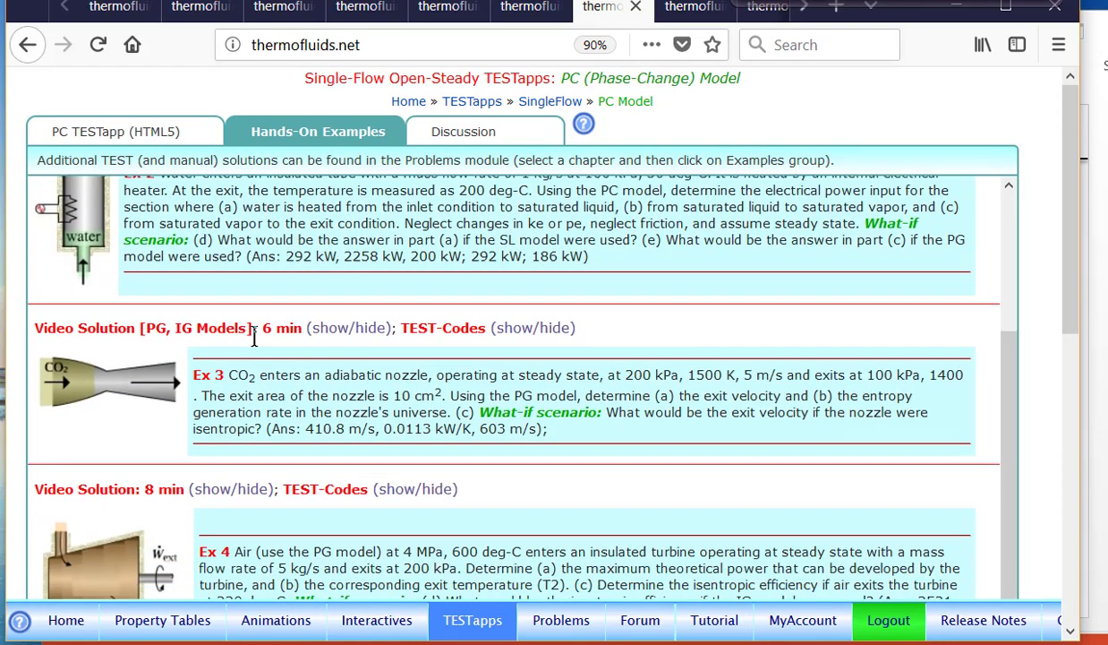
scroll(253, 336, up, 10)
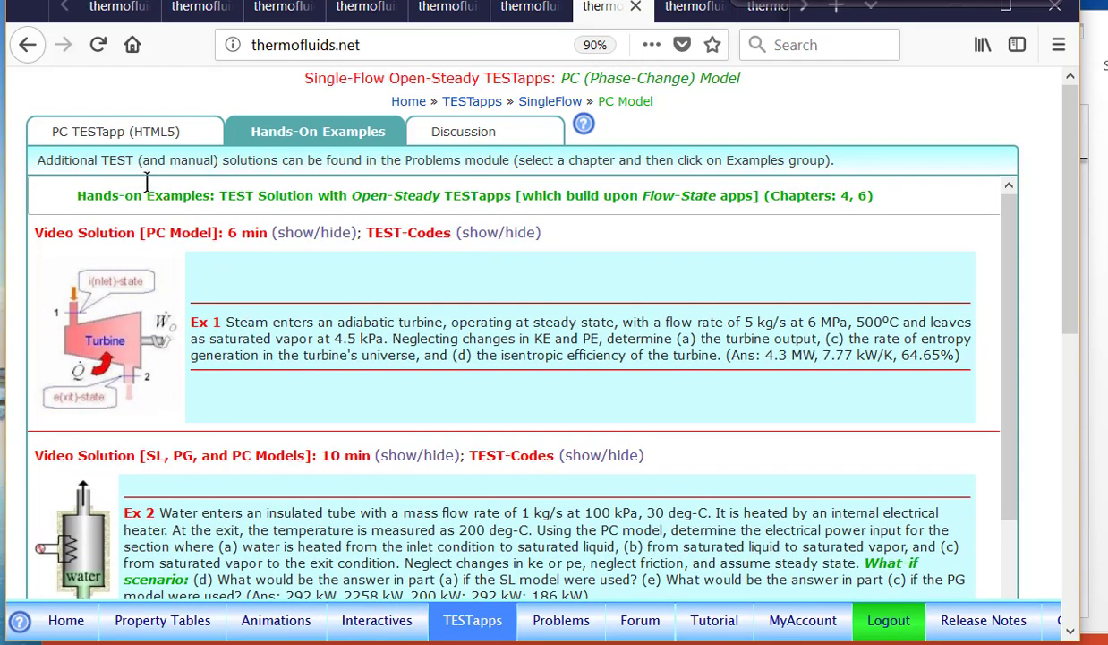
click(140, 128)
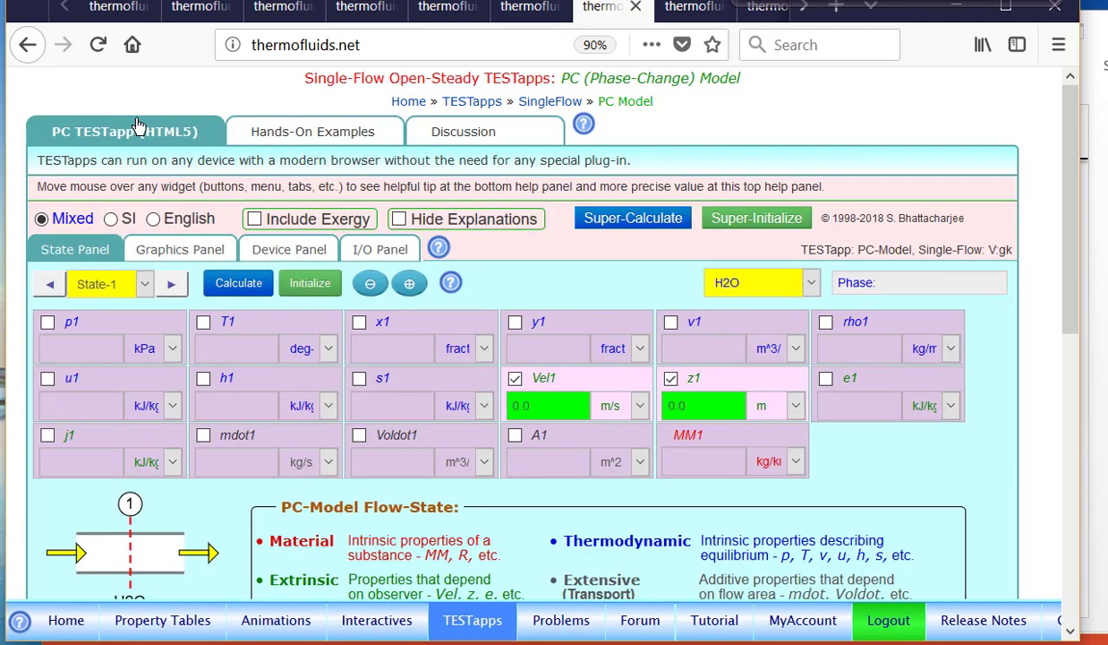
- Define State-1 for H2O with p1 = 1000 kPa, T1 = 600 deg-C and mdot1 = 10 kg/s, and calculate it
click(96, 325)
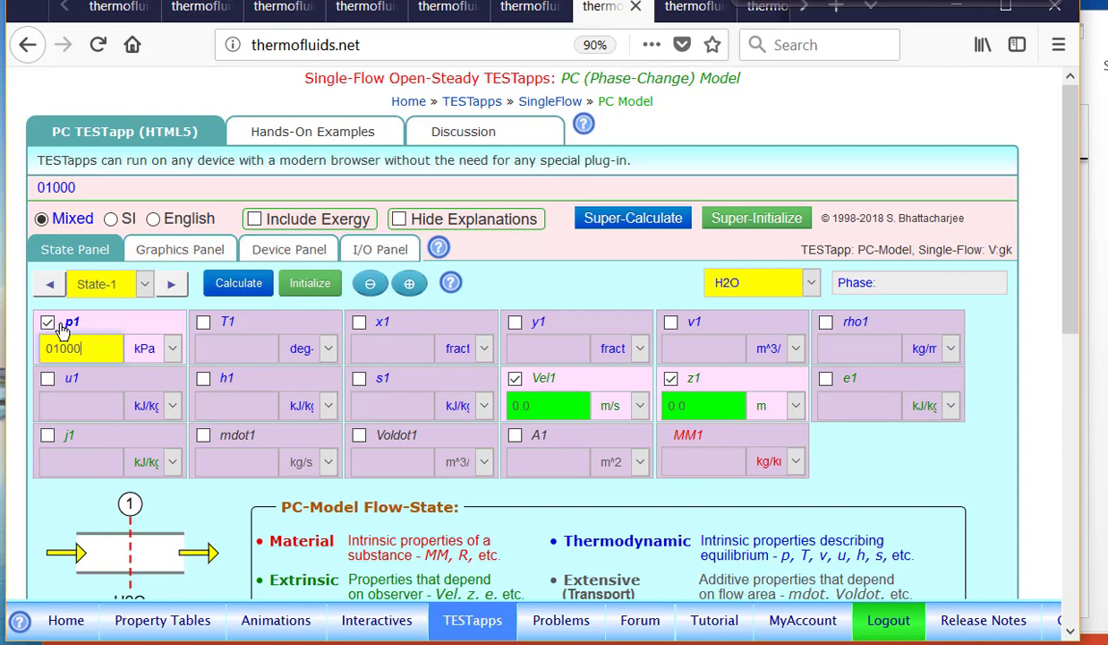
click(247, 331)
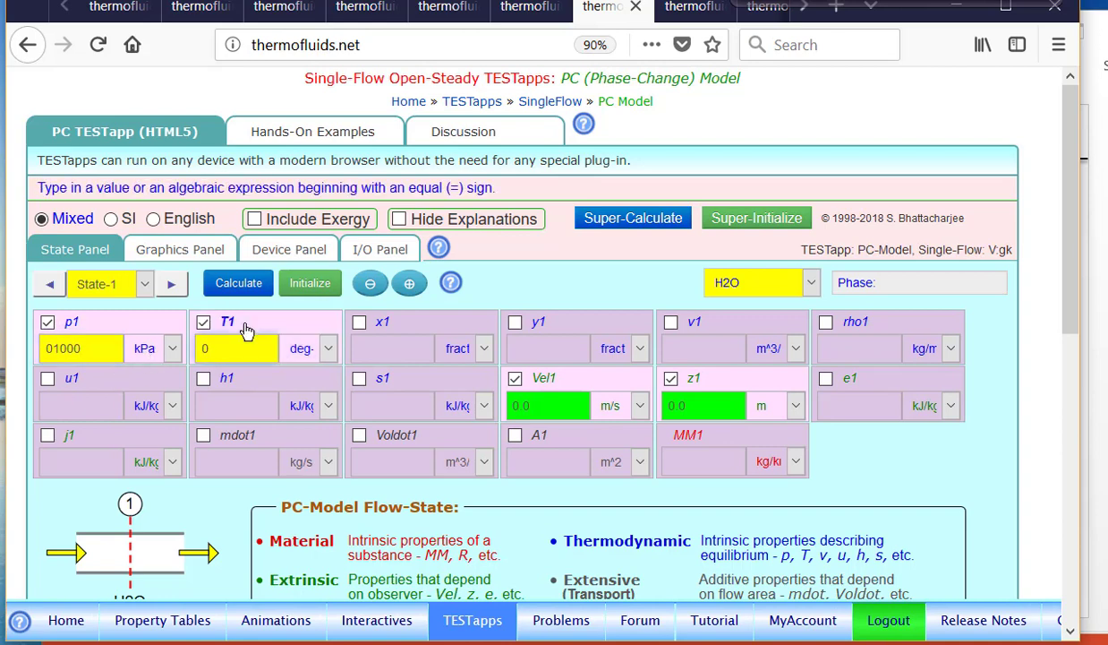
text(600)
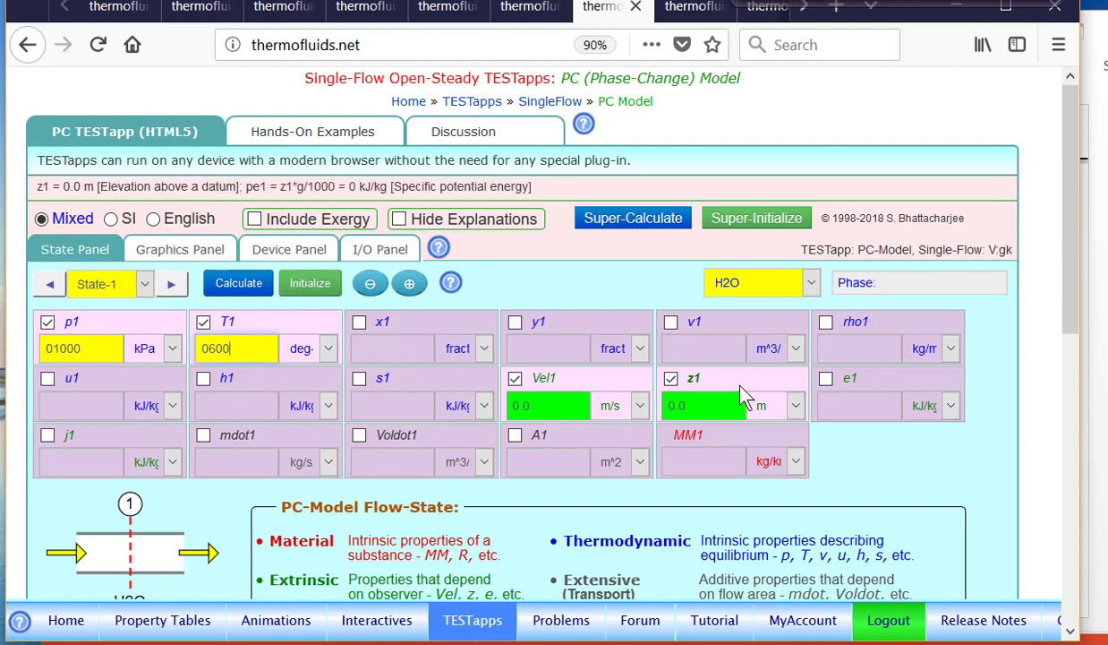
click(239, 439)
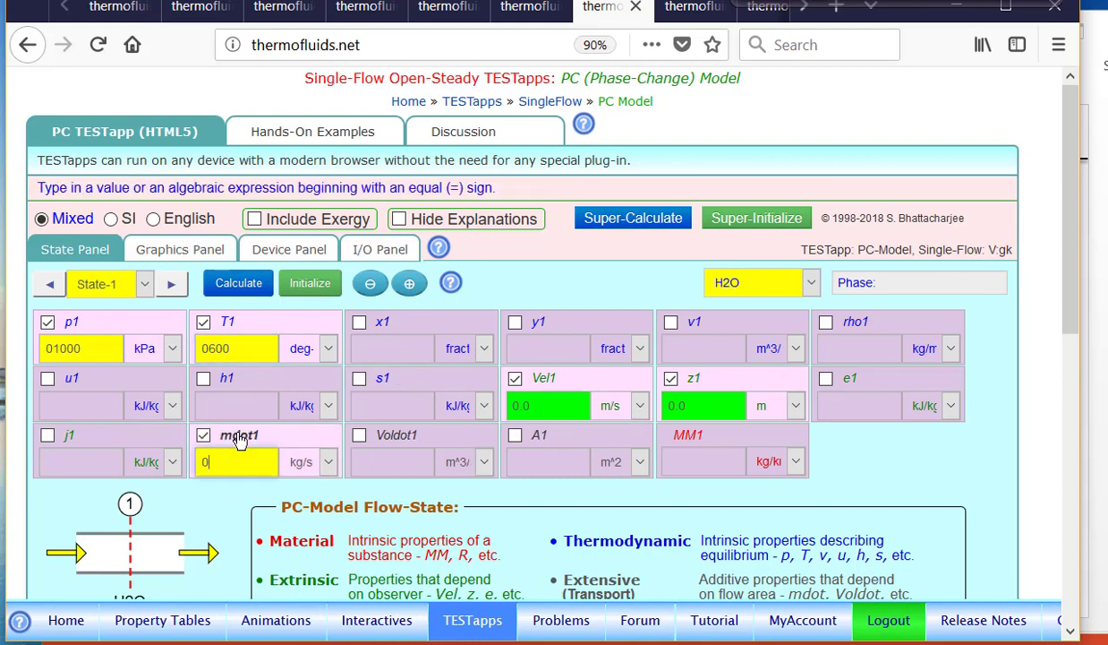
text(10)
key(Return)
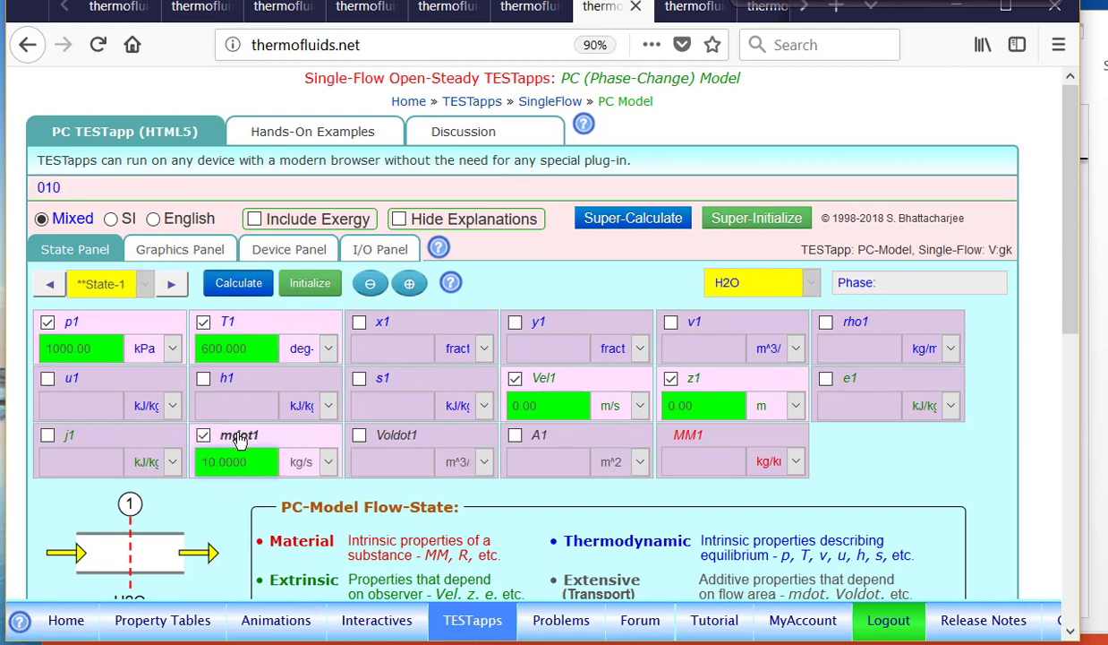
- Define State-2 with p2 = 5 kPa, T2 = 40 deg-C and mdot2 as the expression =MDOT1, and calculate it
click(172, 285)
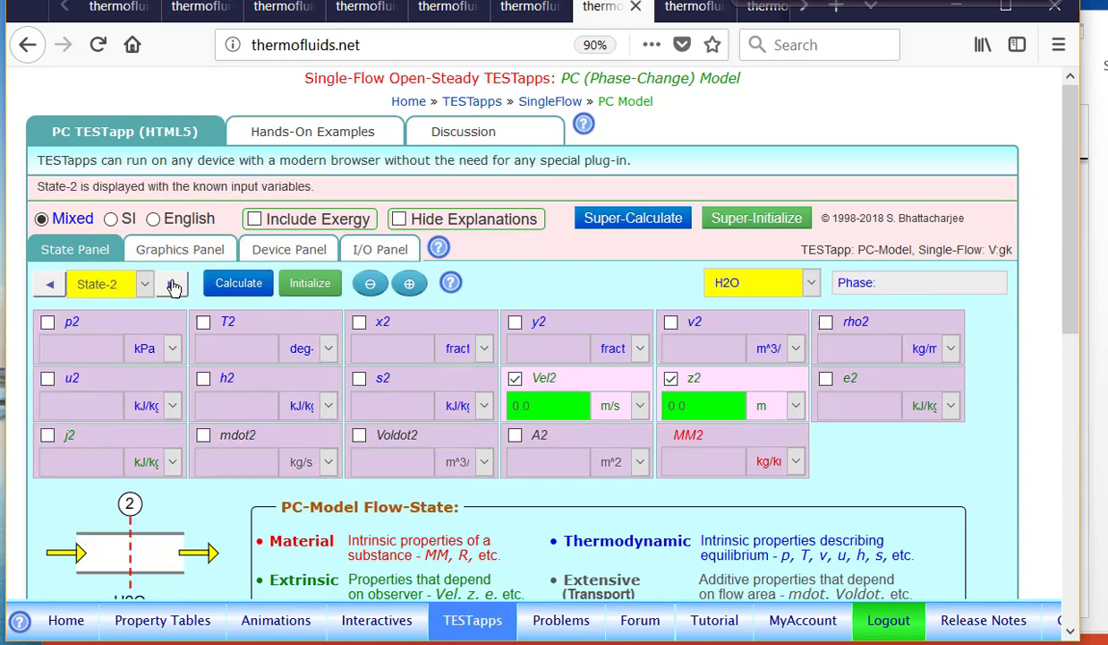
click(103, 331)
text(5)
click(253, 326)
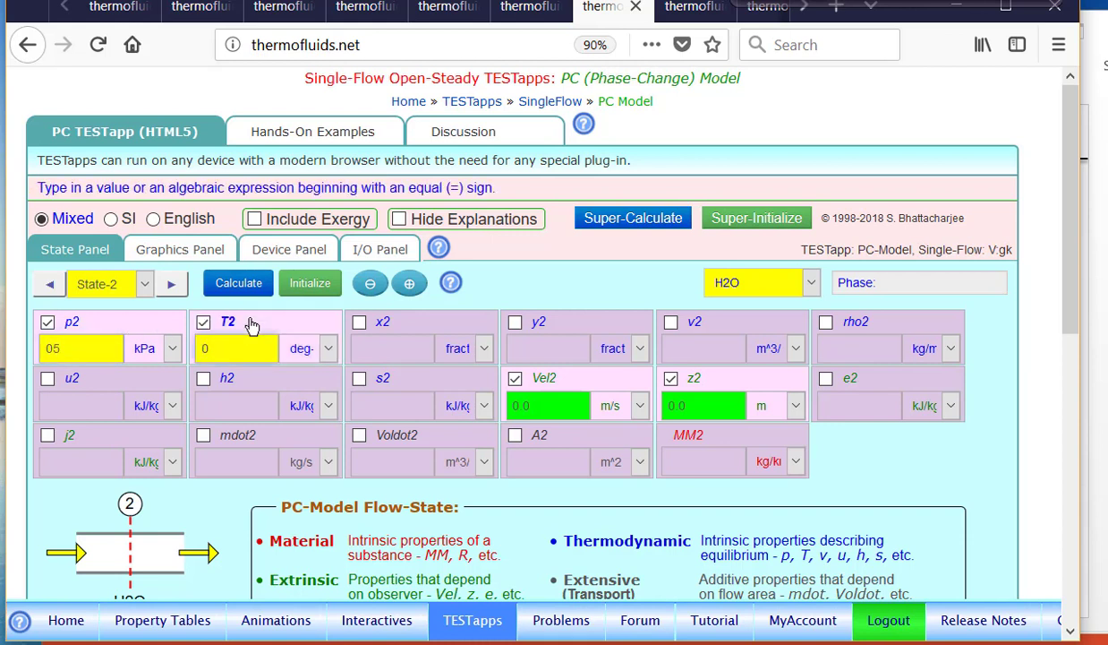
text(4)
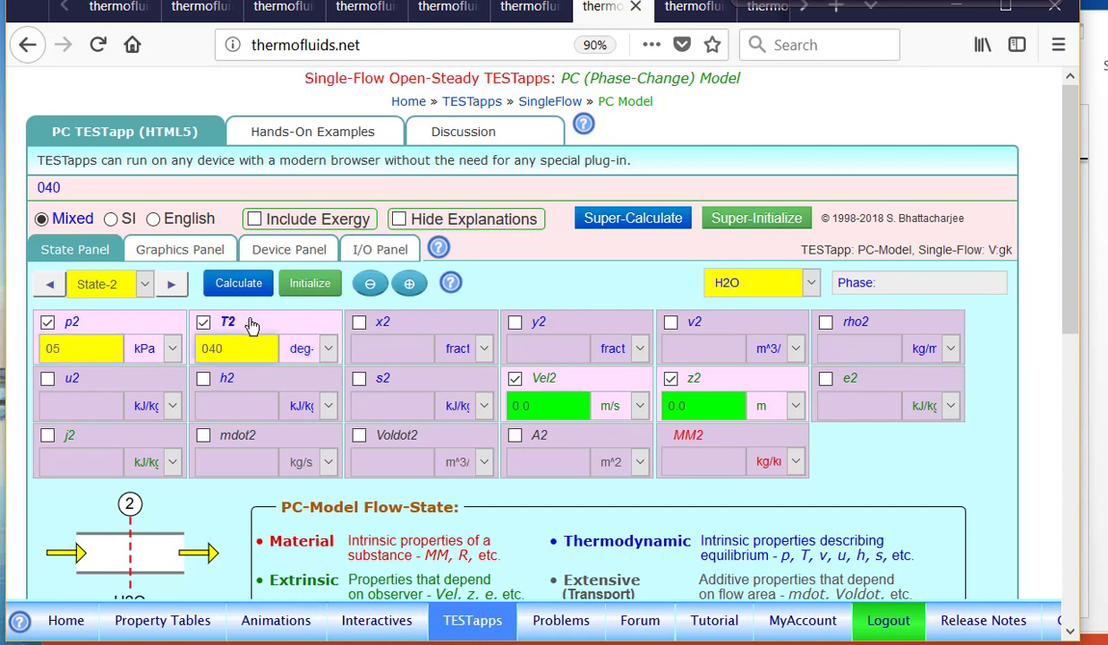
text(0)
click(248, 439)
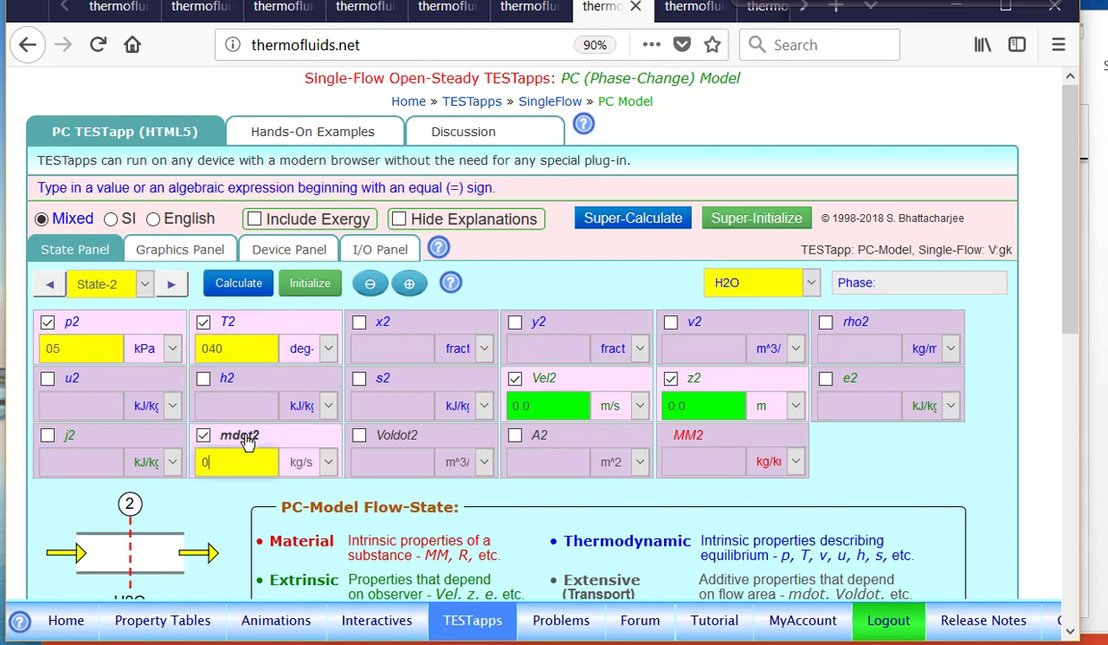
key(BackSpace)
text(=M)
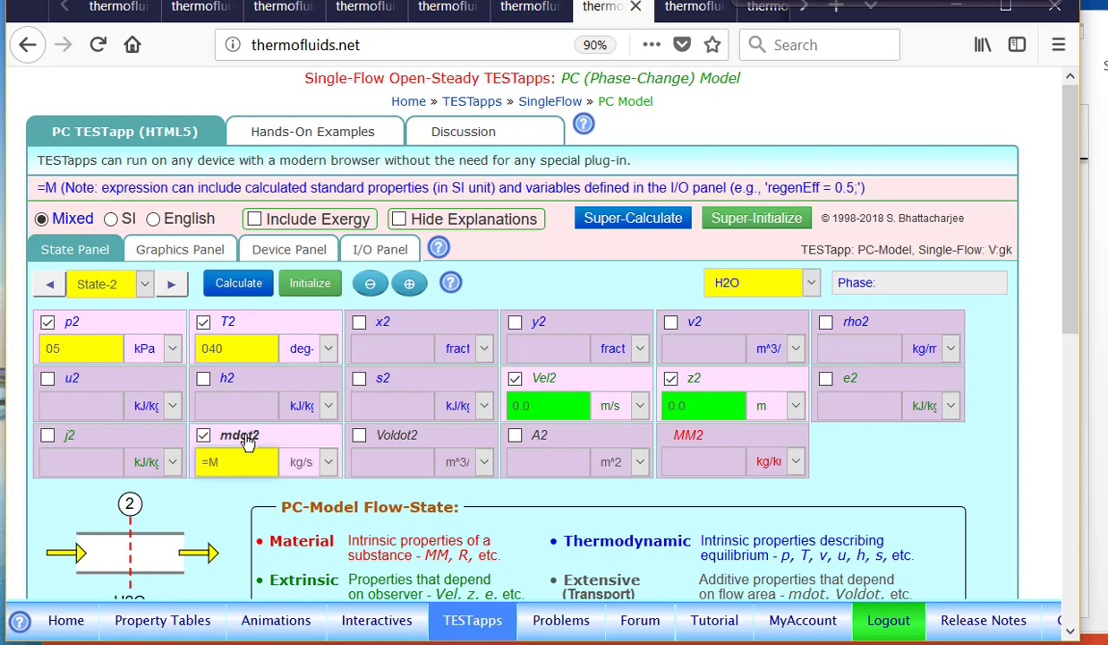
text(DOT1)
key(Return)
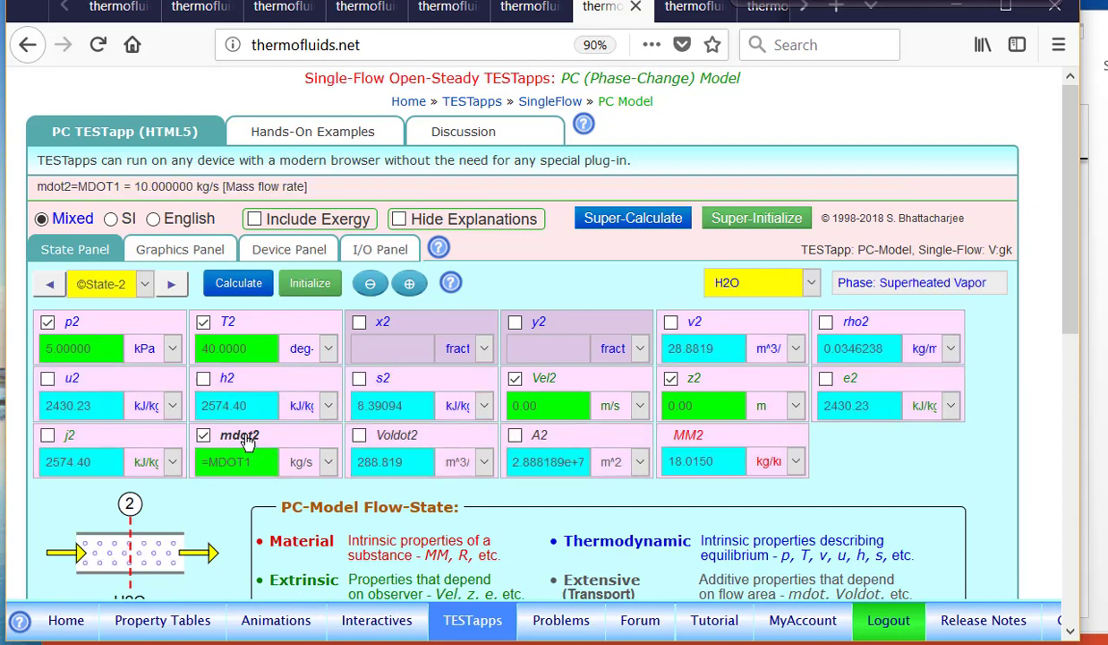
- View the T-s diagram of the calculated states and mark the constant-entropy line through State-1
click(80, 348)
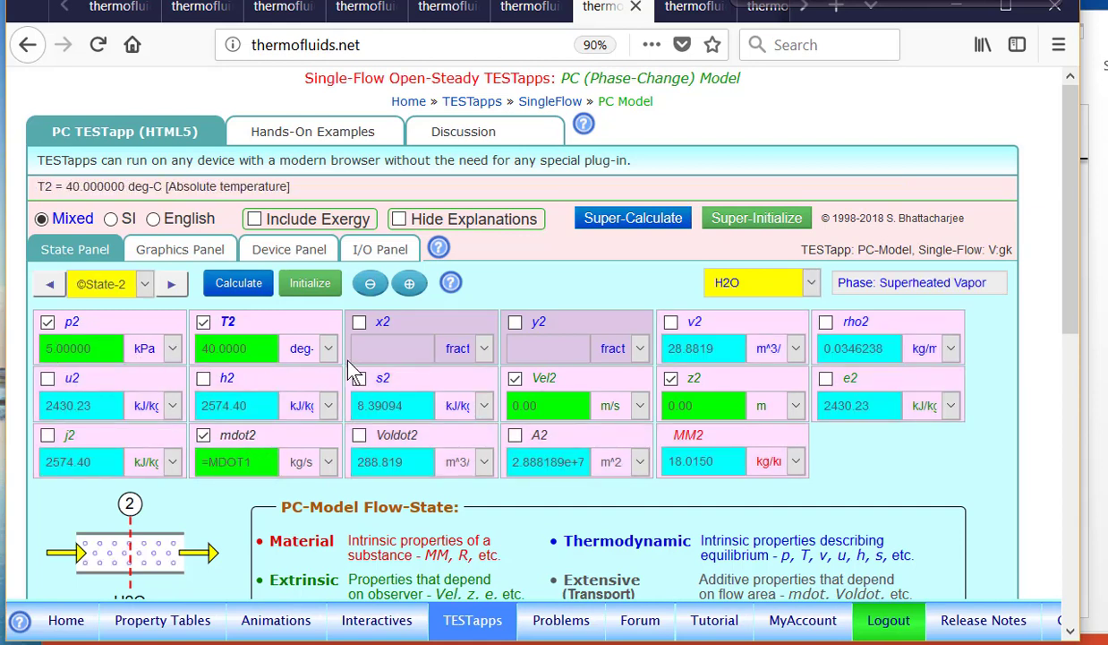
click(193, 250)
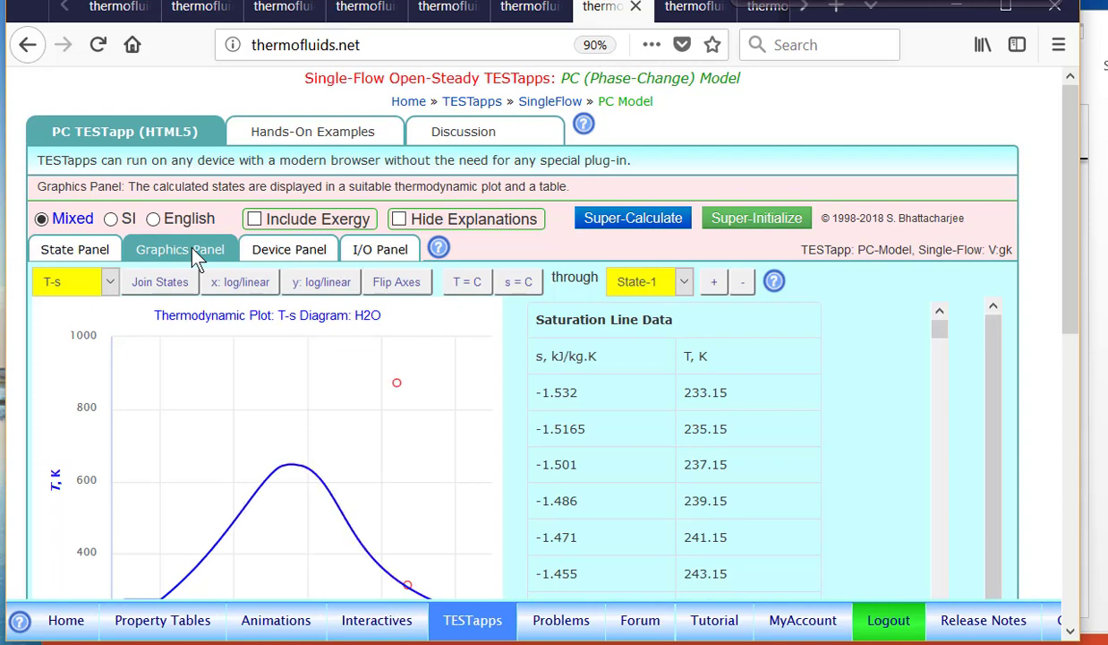
scroll(187, 240, down, 2)
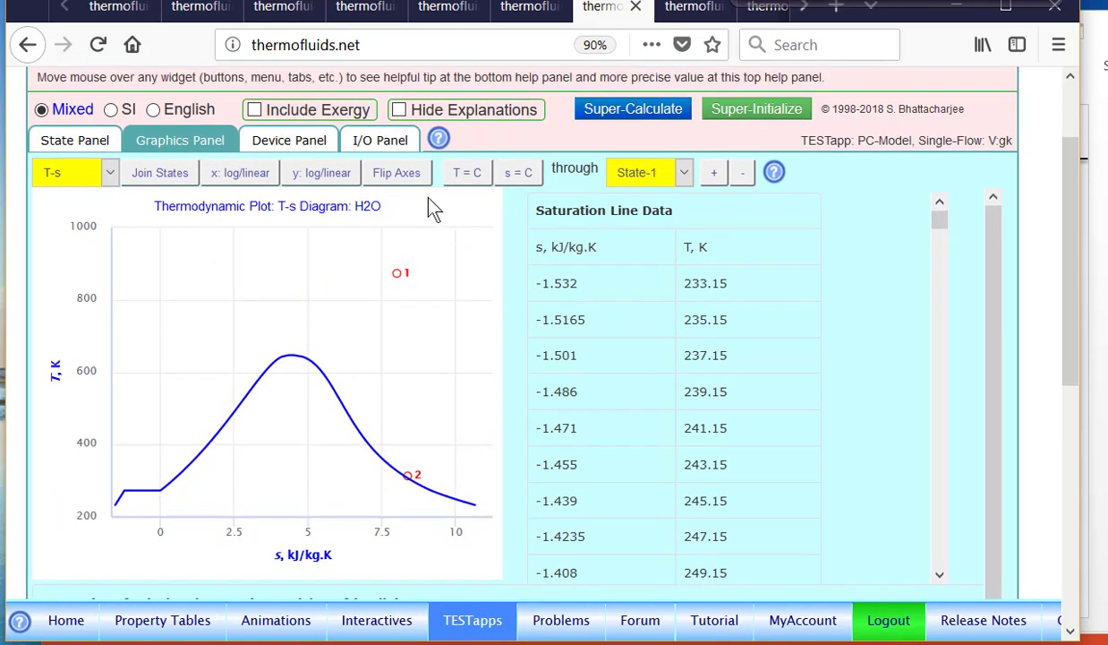
click(393, 274)
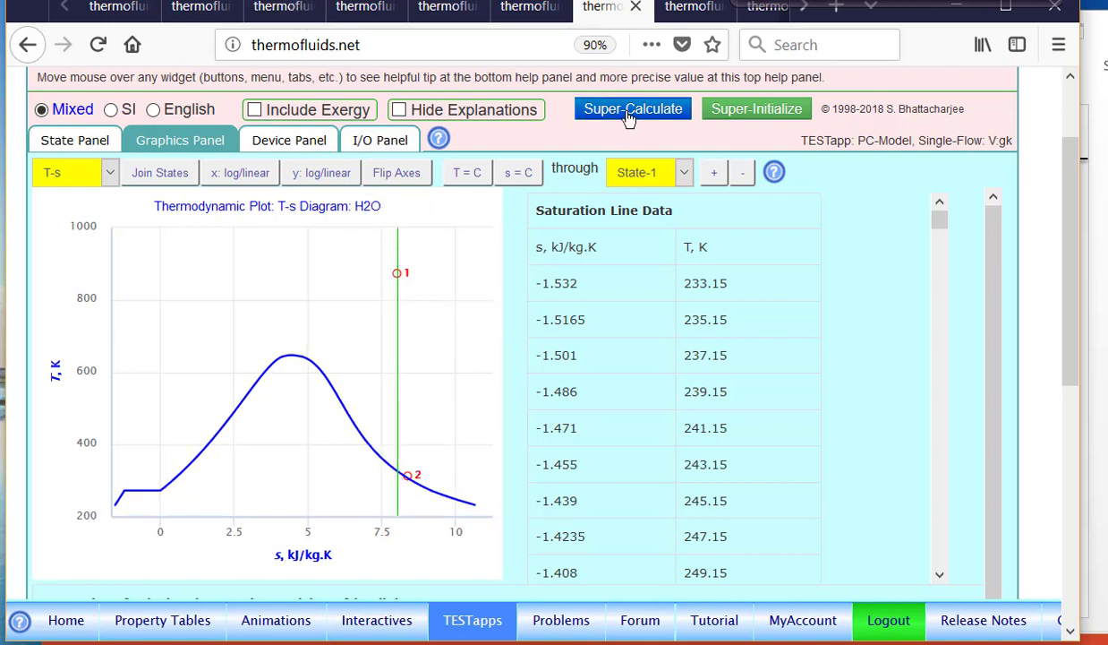
- Set up Device-1 with State-1 as inlet, State-2 as exit and Qdot1 = 0 kW, and calculate it
click(295, 143)
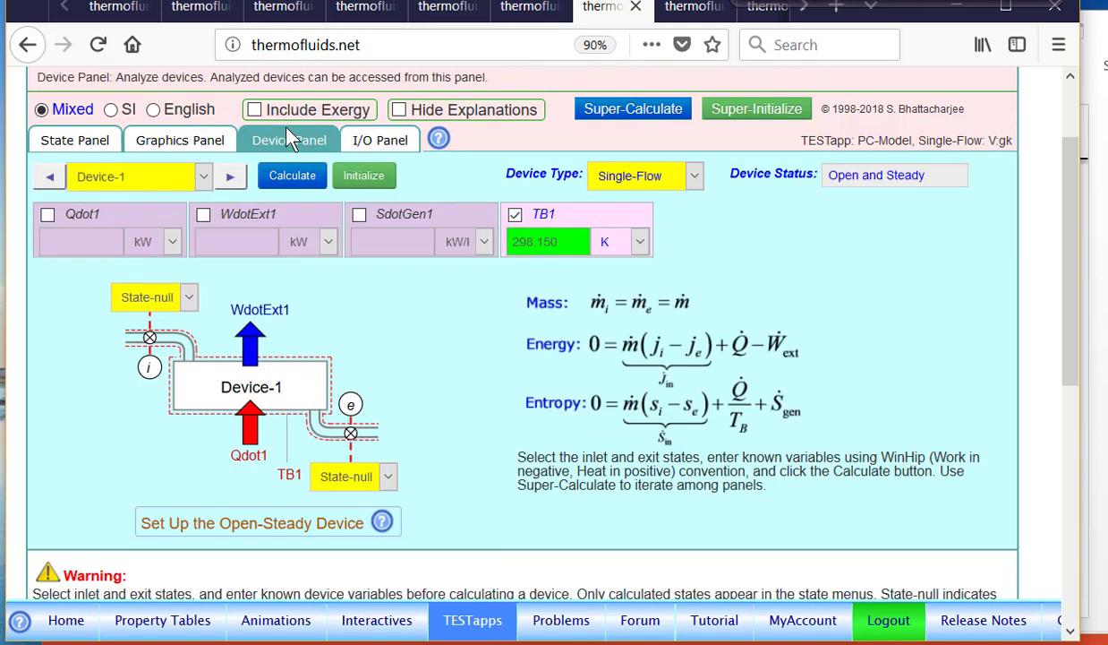
click(170, 297)
click(173, 348)
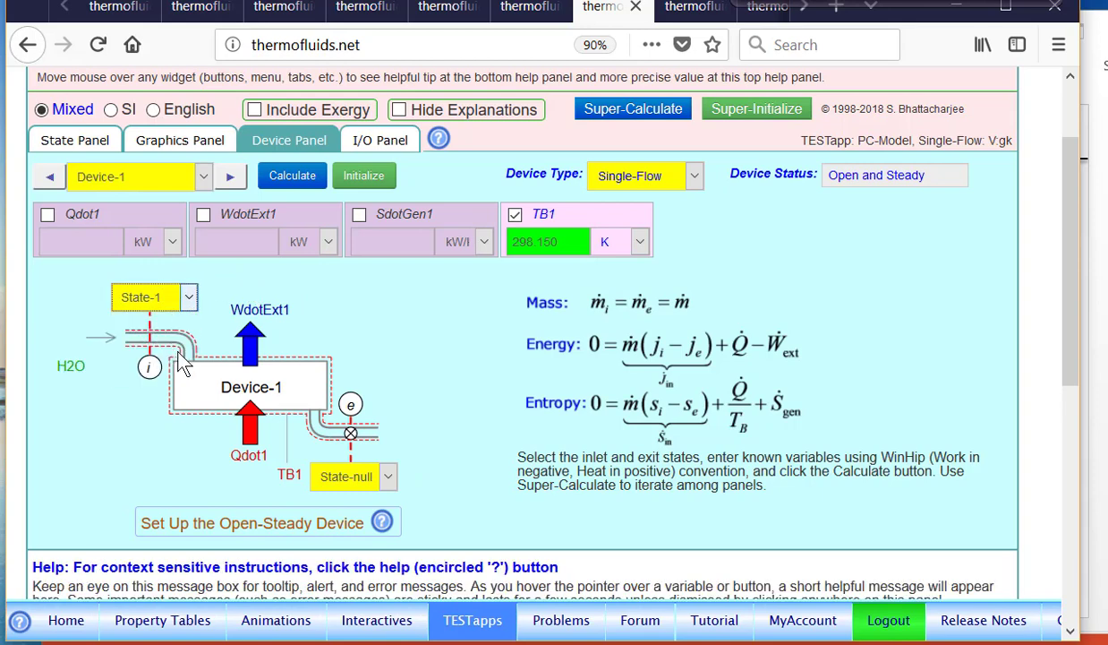
click(358, 477)
click(359, 550)
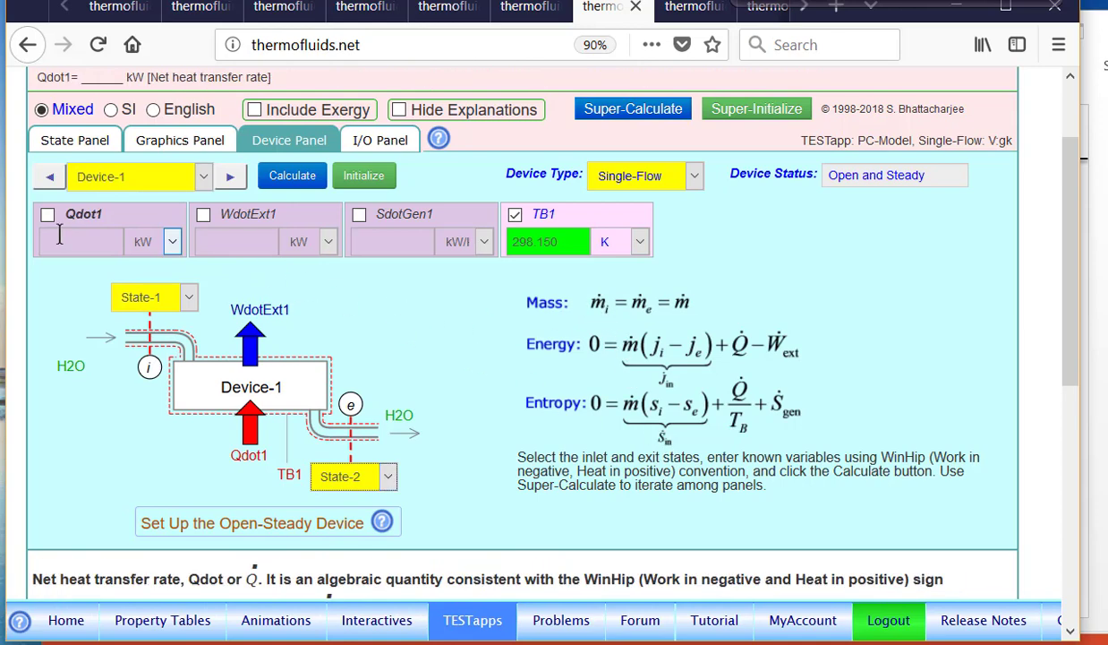
click(108, 216)
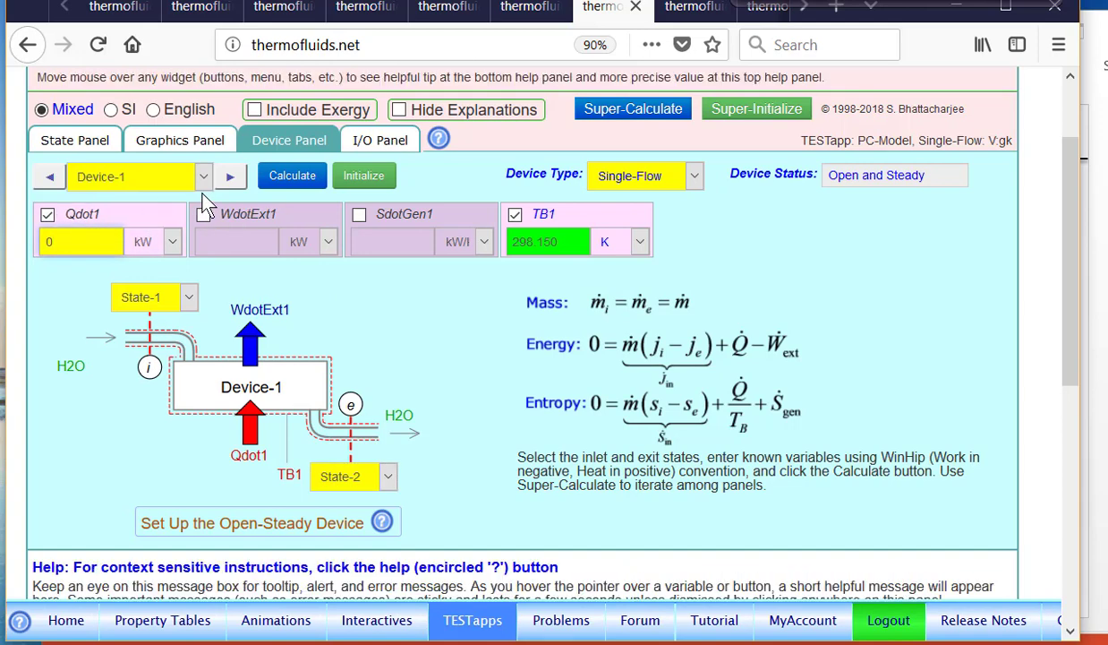
click(305, 180)
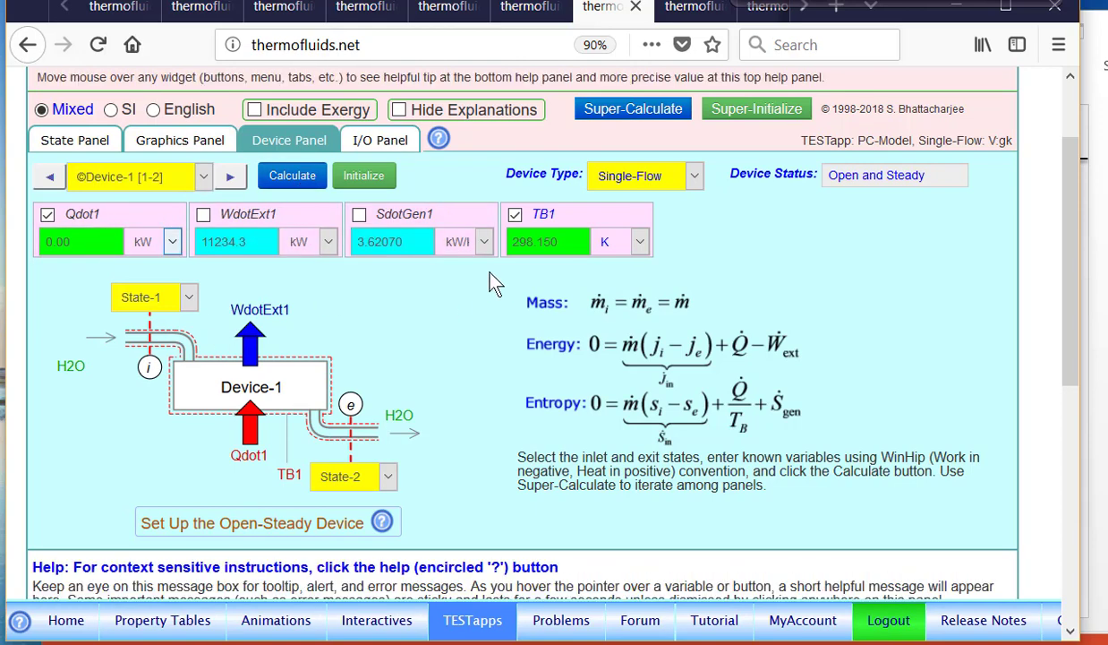
- Review the calculated WdotExt1 and SdotGen1 of Device-1 alongside the entropy balance equation
scroll(224, 288, up, 2)
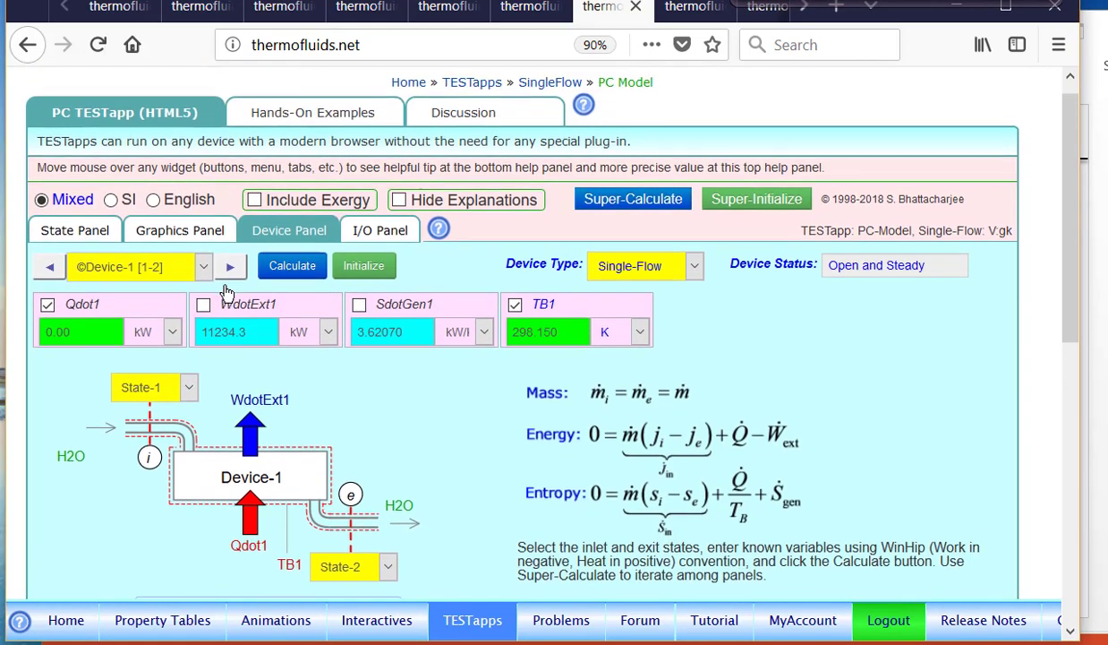
mouse_move(238, 273)
mouse_down()
mouse_move(192, 308)
mouse_move(240, 274)
mouse_up()
mouse_move(398, 268)
mouse_down()
mouse_move(356, 274)
mouse_move(427, 311)
mouse_move(417, 296)
mouse_up()
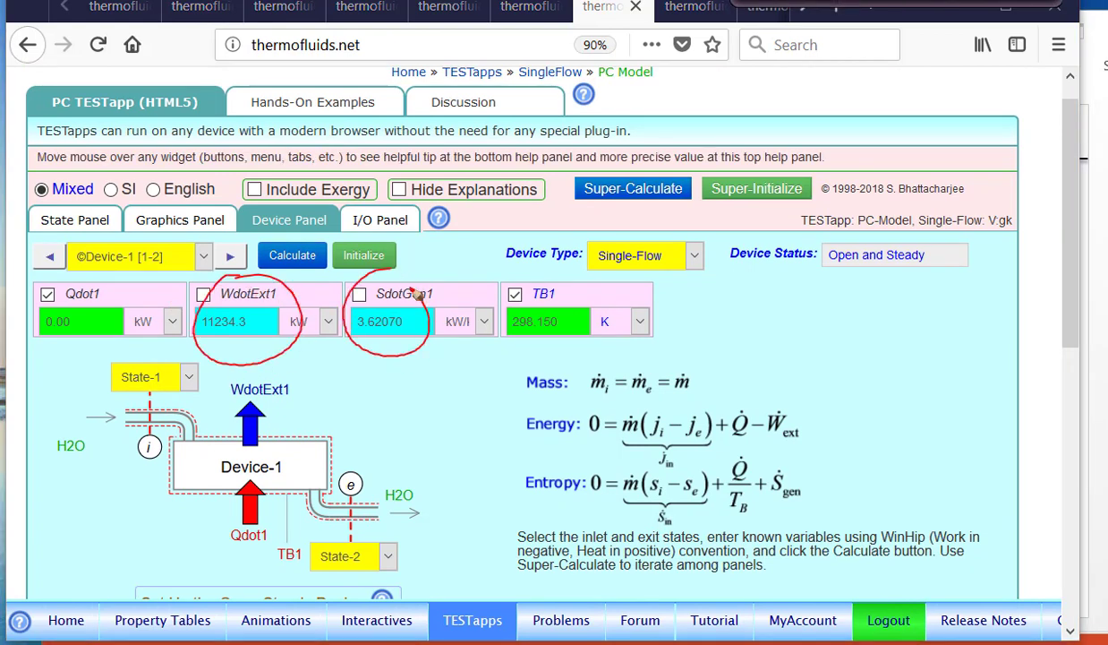
mouse_move(784, 460)
mouse_down()
mouse_move(546, 497)
mouse_move(808, 458)
mouse_up()
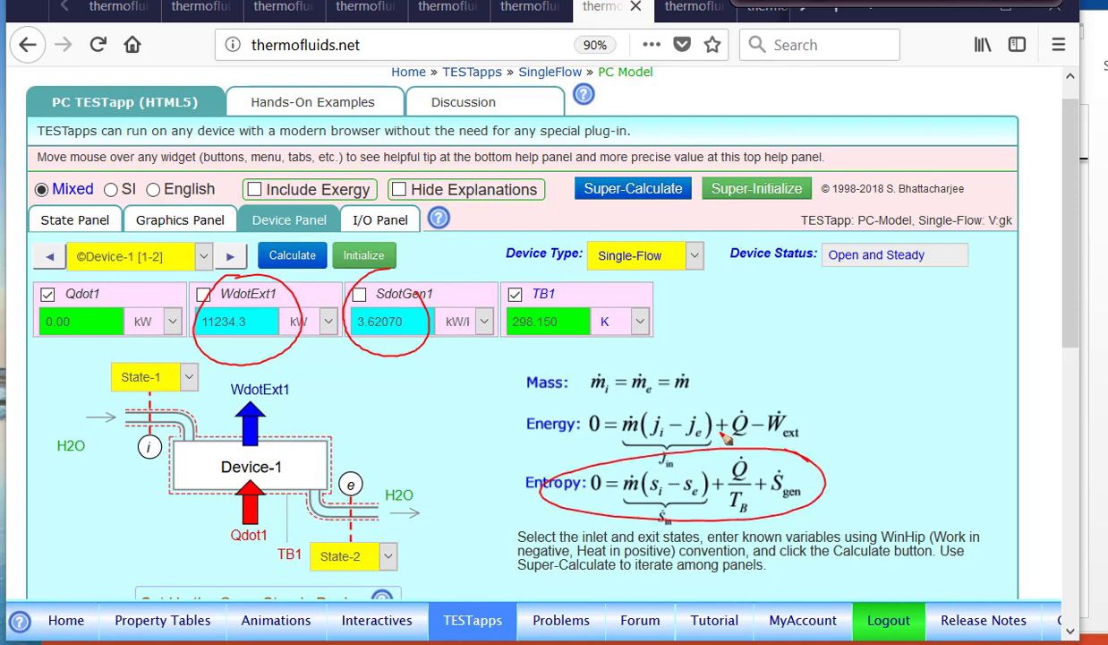
key(Escape)
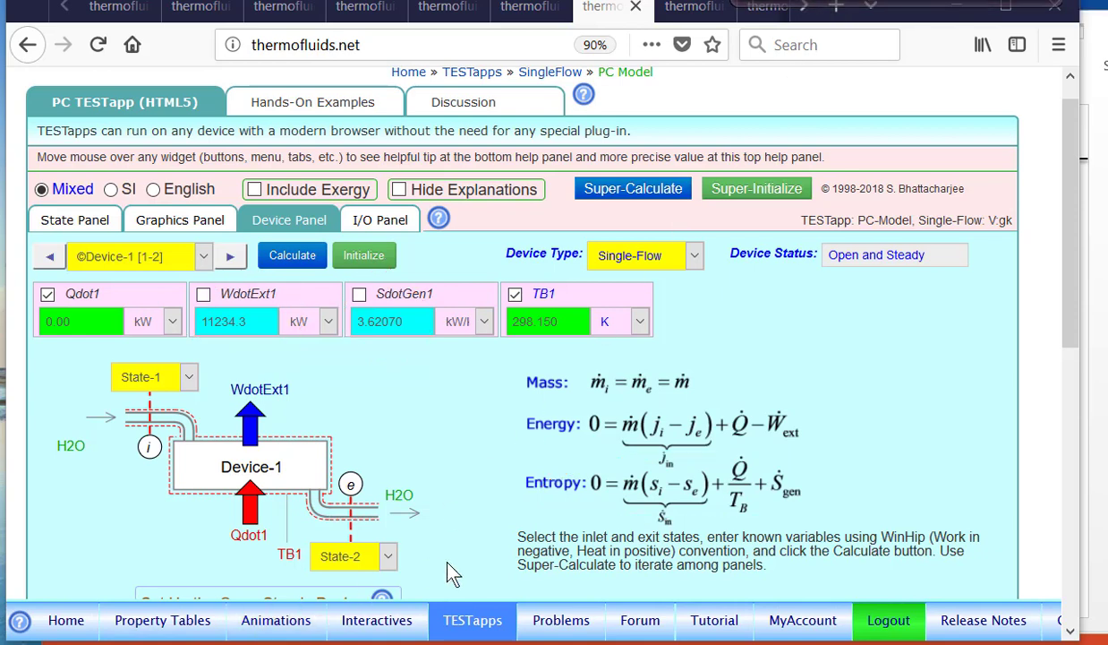
- From the TESTapps map, open the HTML5 PC TESTapp calculator for a Mixing Multi-Flow Device
click(470, 618)
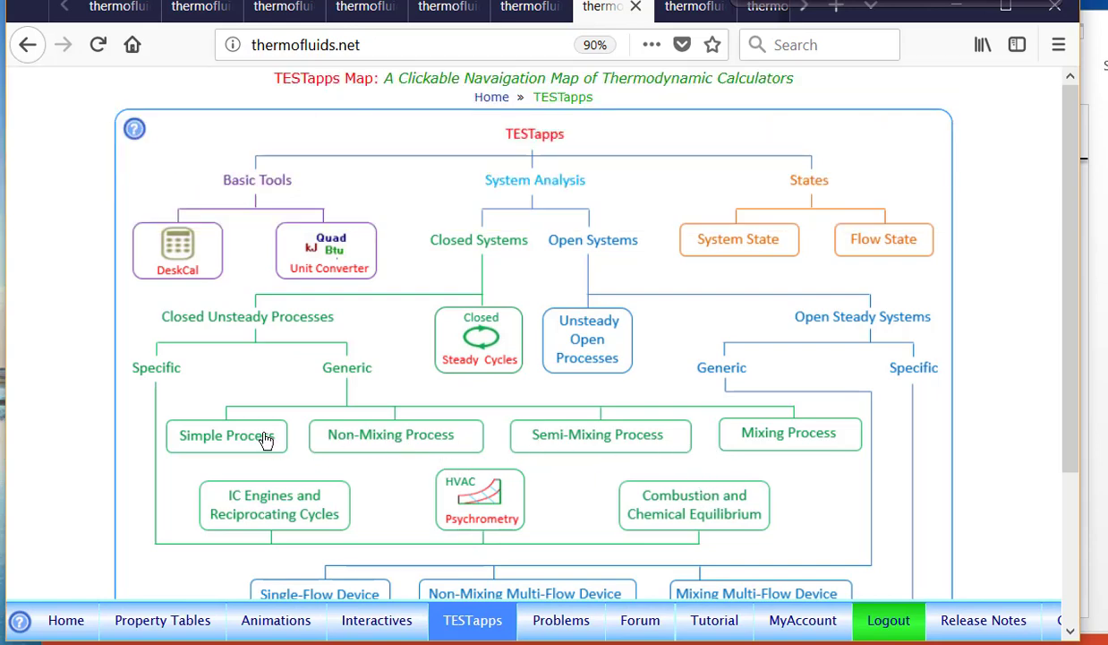
scroll(489, 449, down, 1)
scroll(491, 453, down, 3)
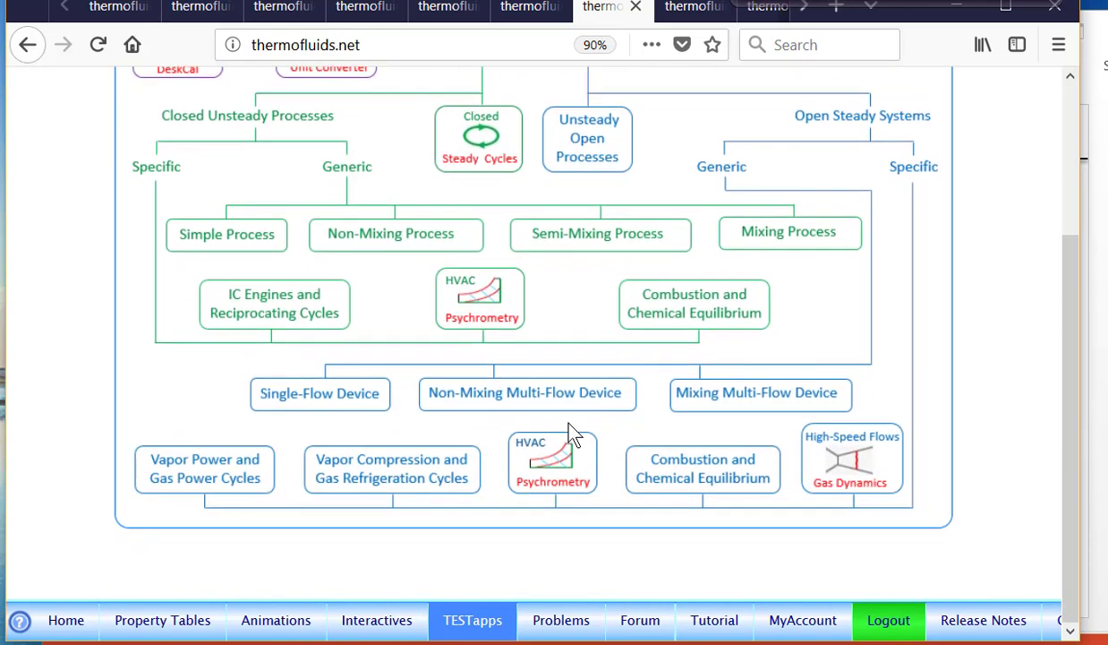
click(750, 403)
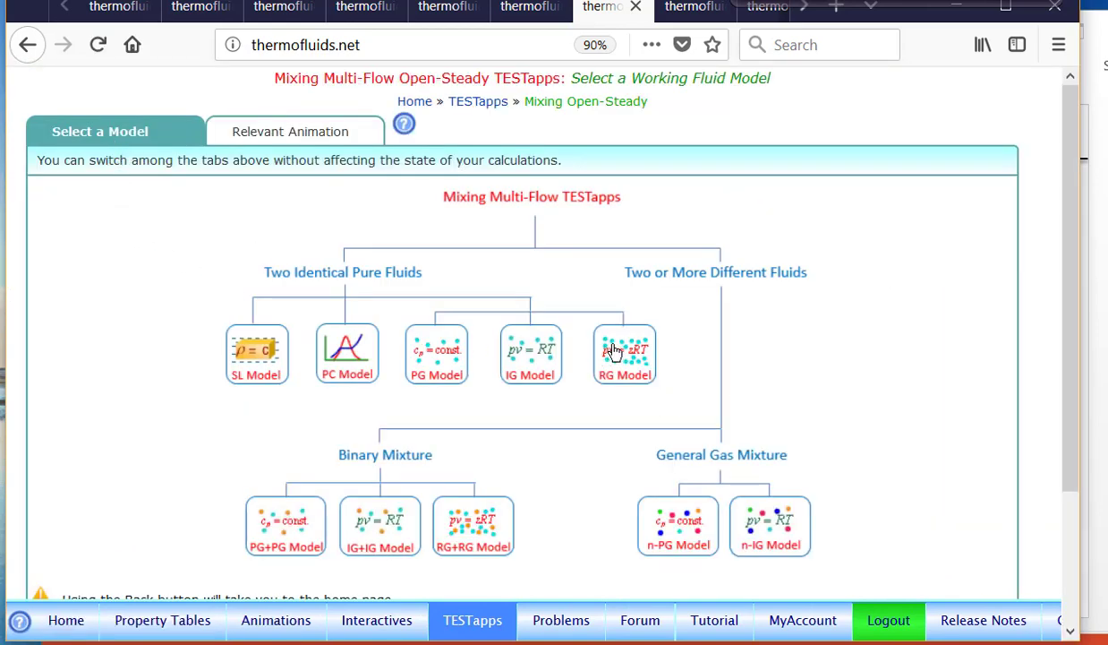
click(345, 349)
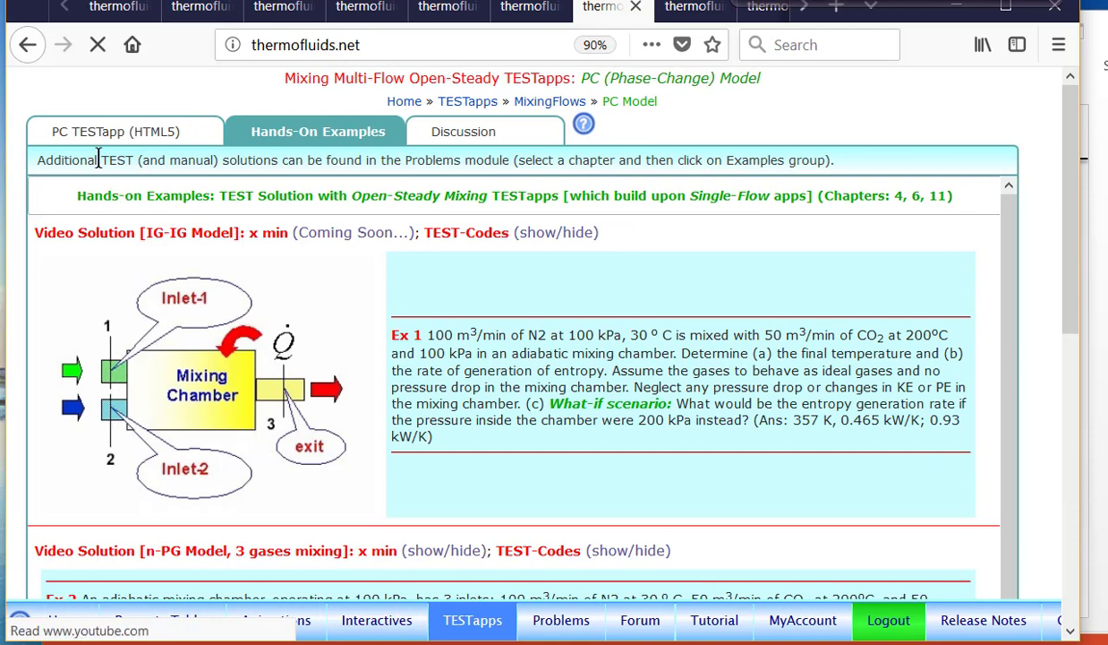
click(148, 138)
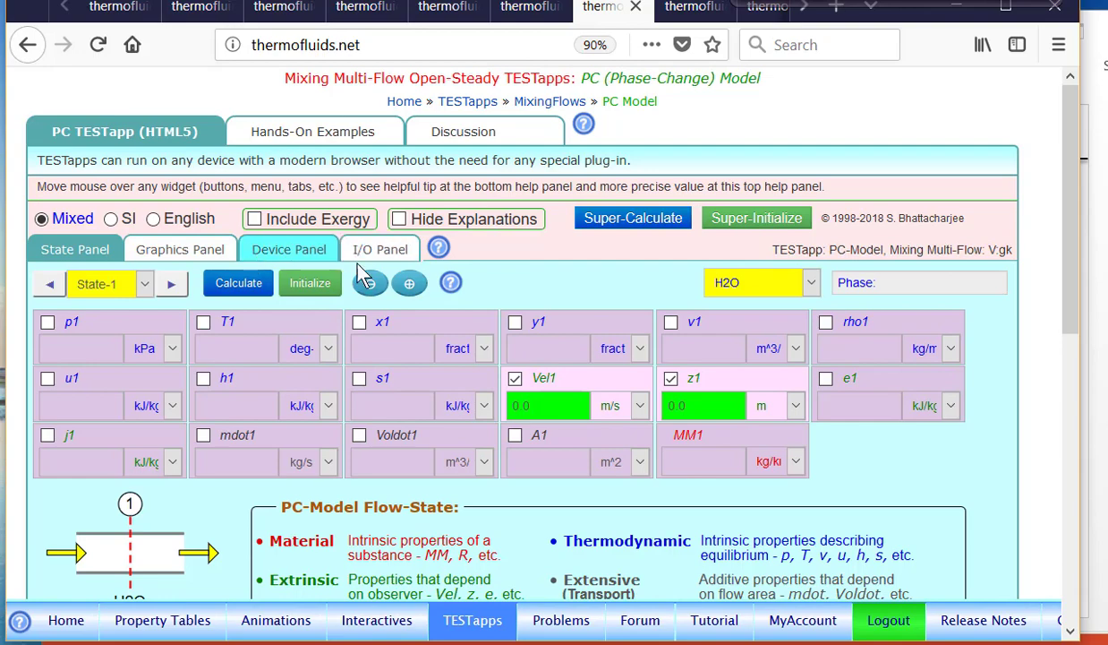
- Examine the mixing device's setup diagram, checking its two inlet ports, exit ports and their state selections
click(283, 254)
scroll(533, 269, down, 2)
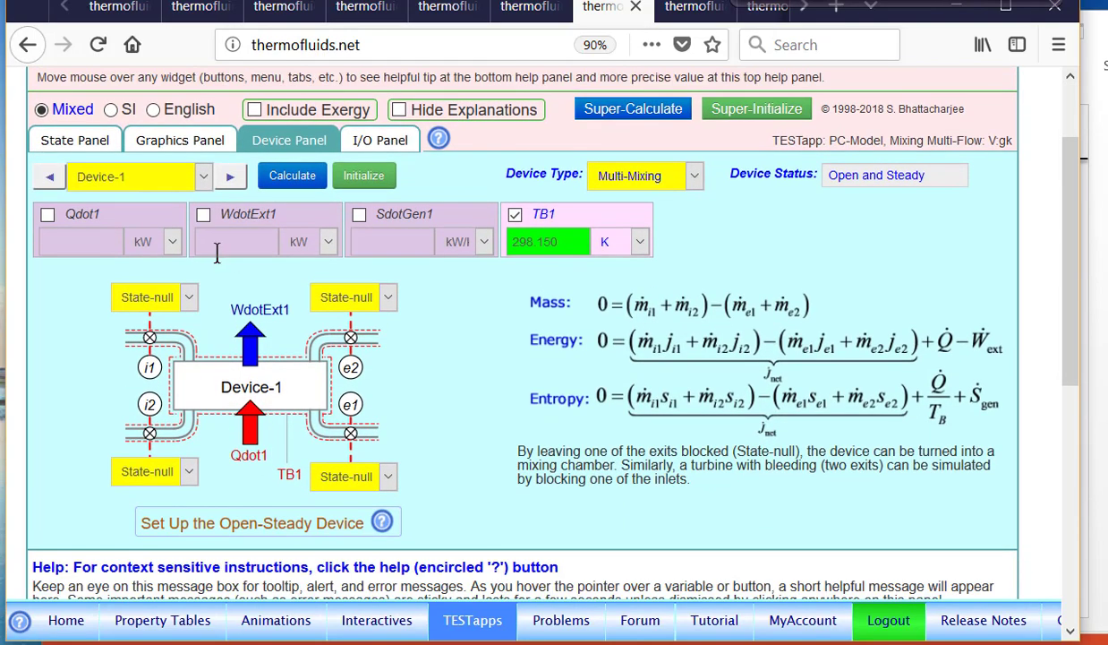
mouse_move(171, 271)
mouse_down()
mouse_move(115, 317)
mouse_move(175, 276)
mouse_up()
mouse_move(146, 426)
mouse_down()
mouse_move(125, 491)
mouse_move(183, 444)
mouse_move(154, 435)
mouse_up()
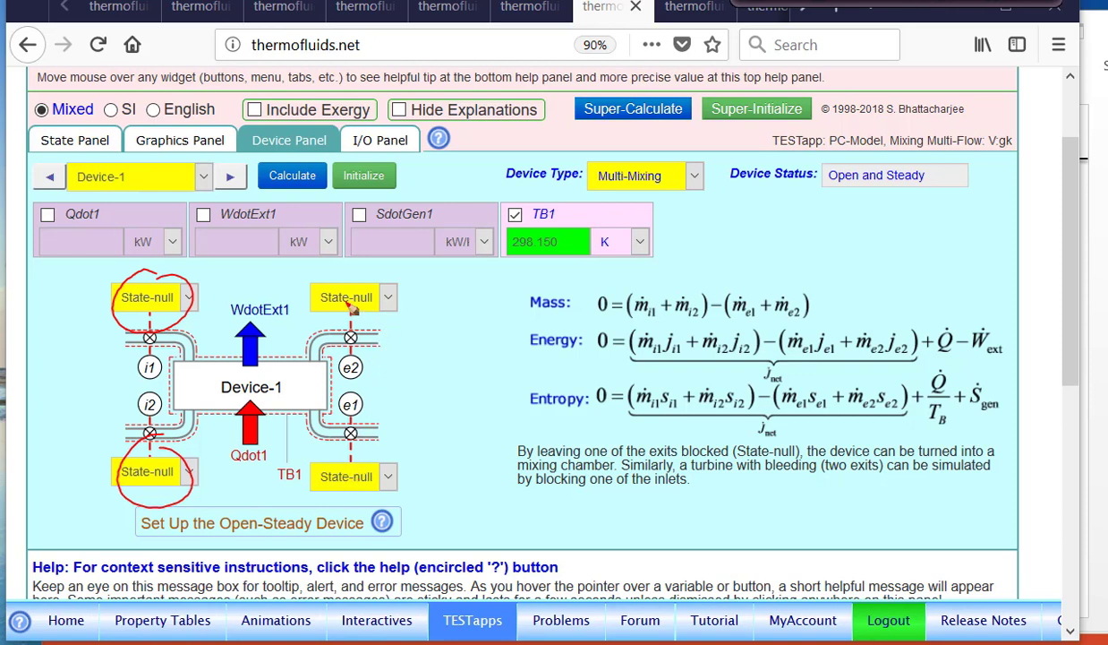
mouse_move(66, 345)
mouse_down()
mouse_move(110, 340)
mouse_move(93, 355)
mouse_up()
drag(55, 435, 107, 430)
drag(87, 422, 86, 445)
mouse_move(391, 342)
mouse_down()
mouse_move(435, 345)
mouse_move(414, 355)
mouse_up()
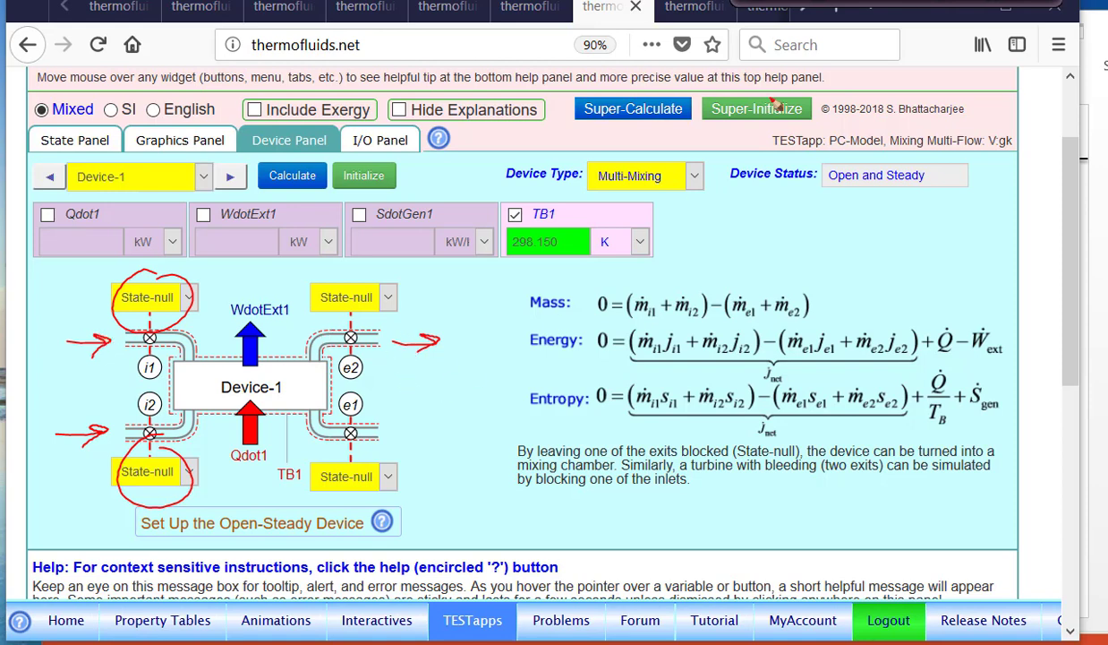
key(Escape)
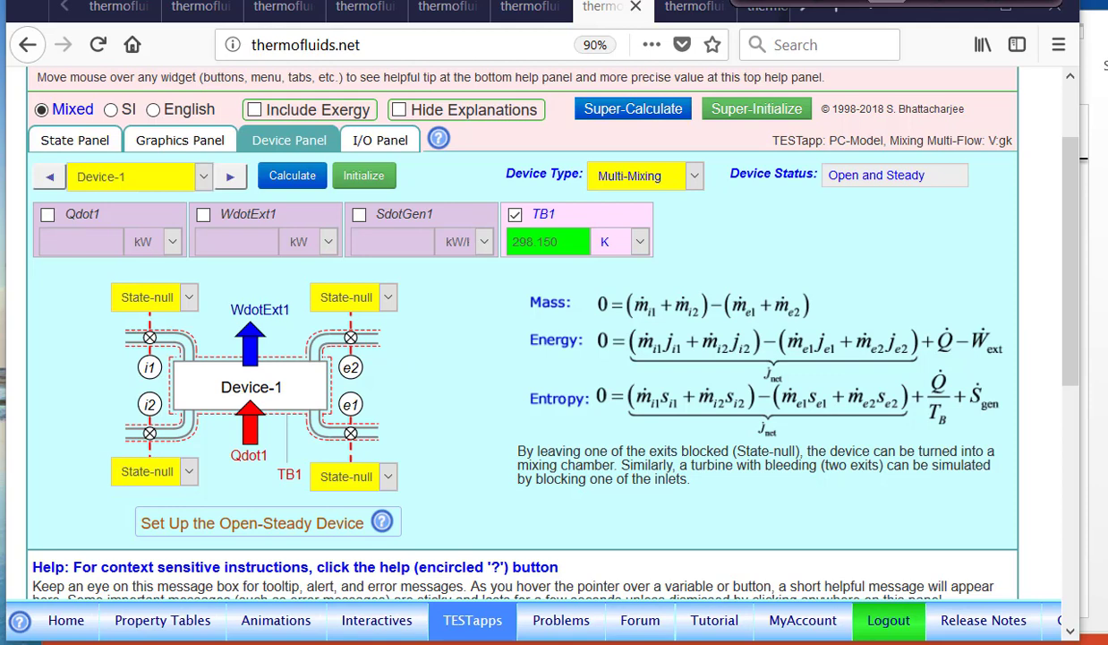
- From the TESTapps map, open the HTML5 PG TESTapp calculator for a Non-Mixing Multi-Flow Device
click(442, 634)
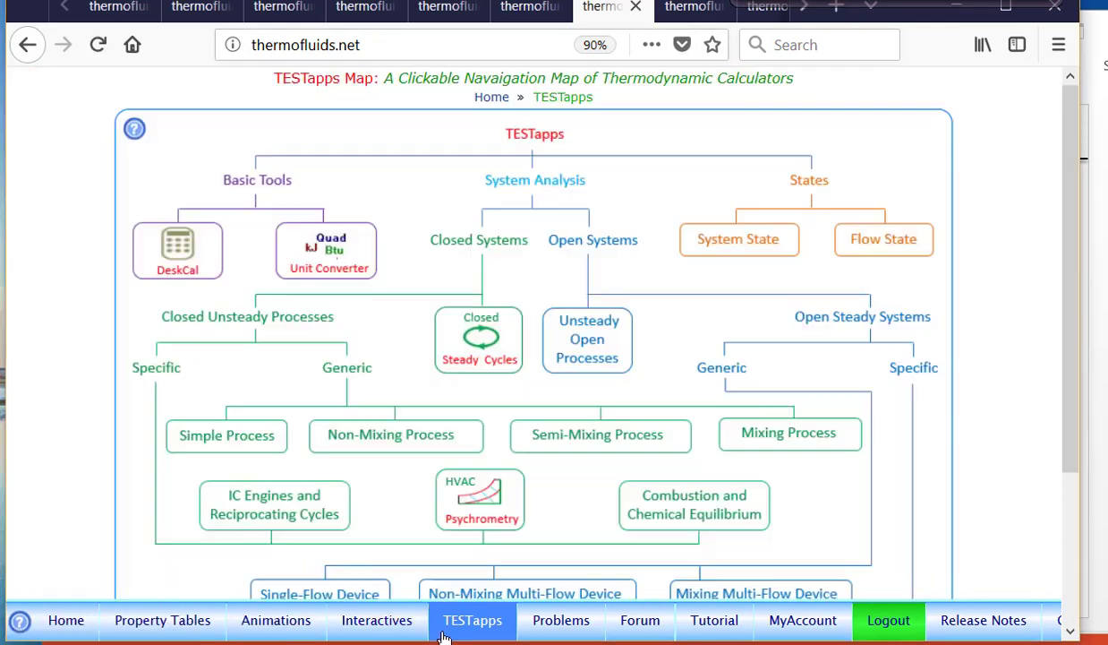
scroll(579, 320, down, 1)
scroll(580, 319, down, 3)
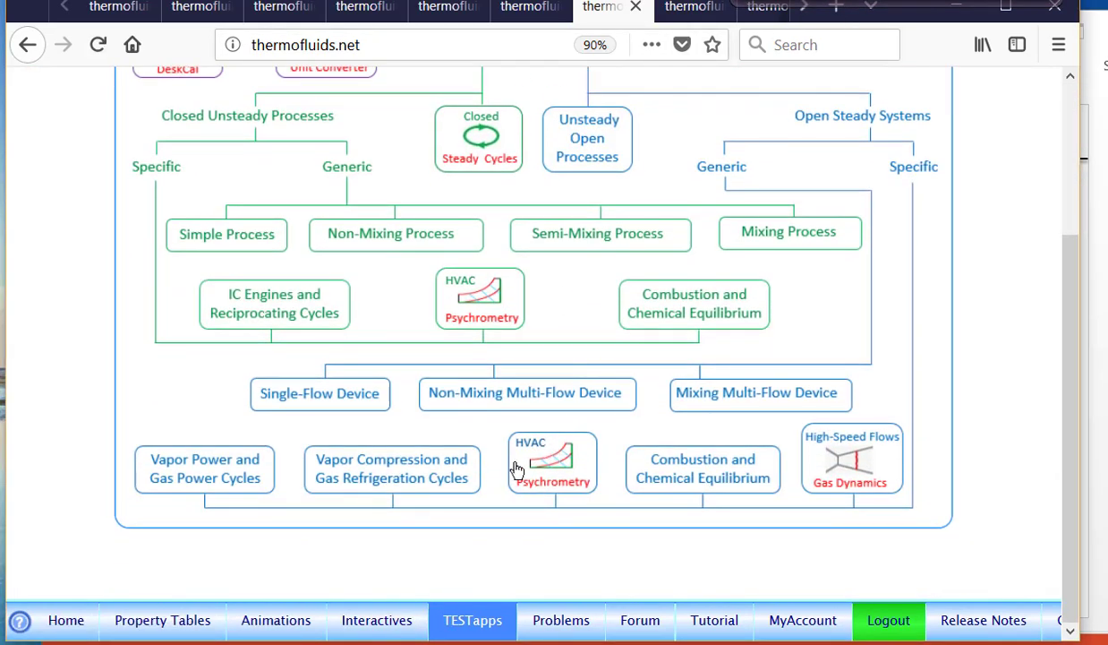
click(512, 396)
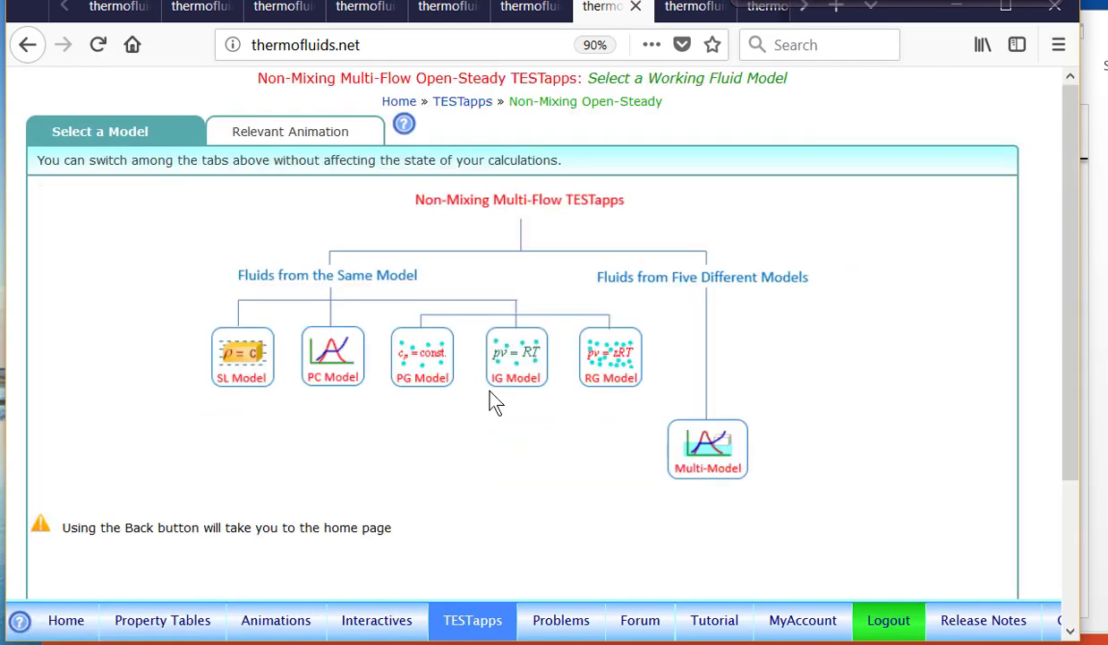
click(417, 355)
click(165, 132)
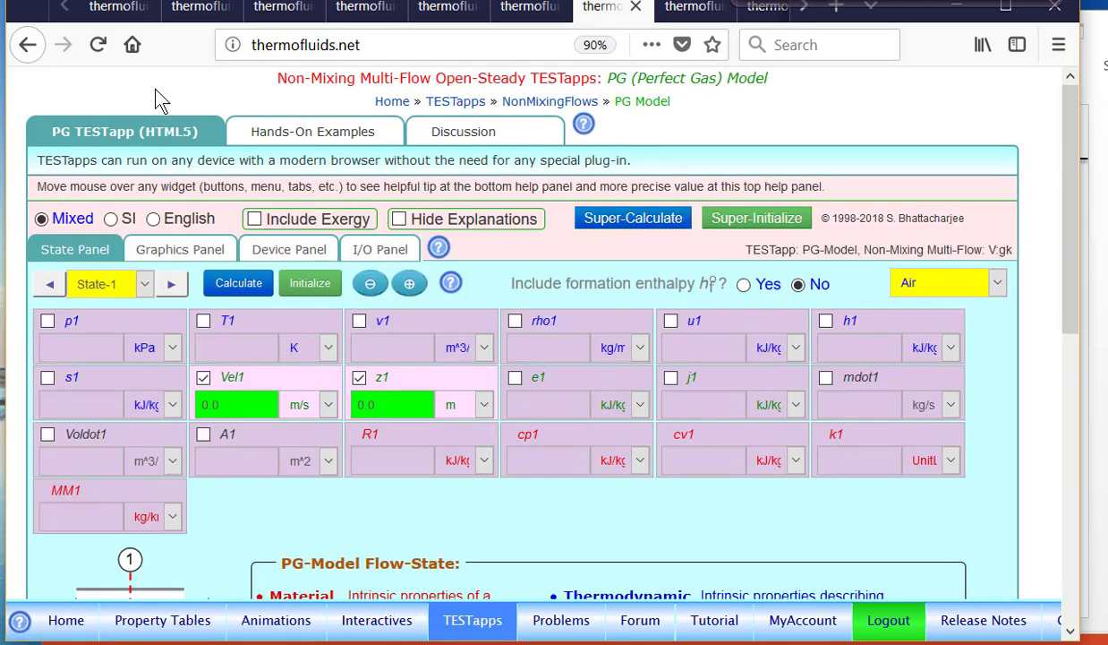
- Examine the non-mixing device's port diagram and its mass, energy and entropy balance equations
click(313, 259)
scroll(474, 219, down, 2)
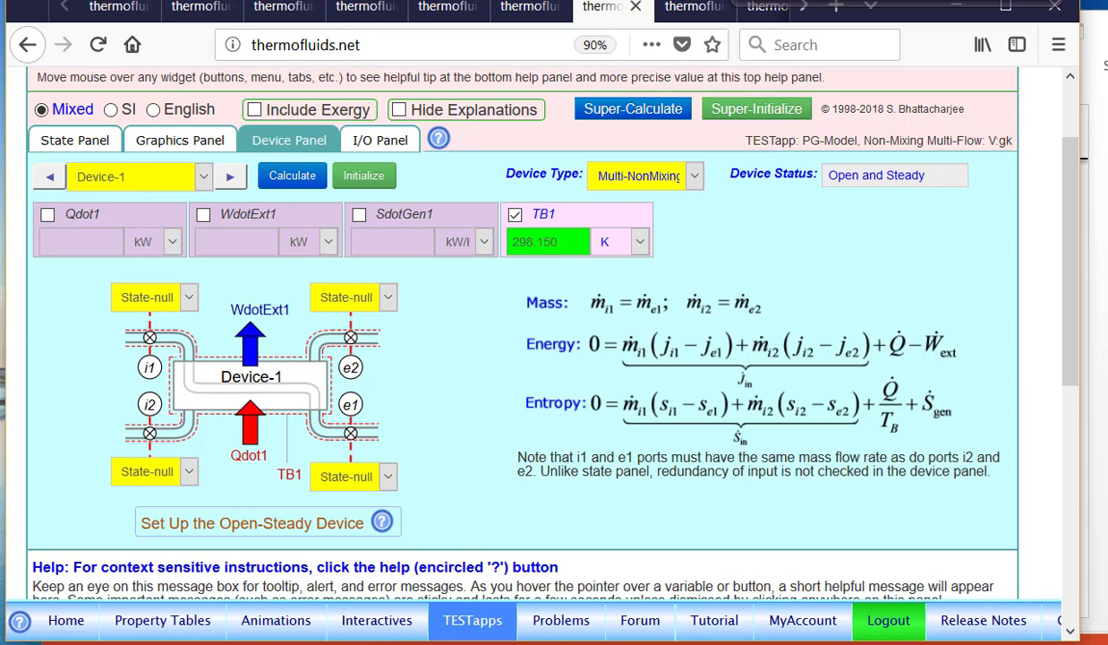
mouse_move(81, 224)
- Check the State-1 variables for Air and open the hands-on examples for the non-mixing PG model
click(72, 143)
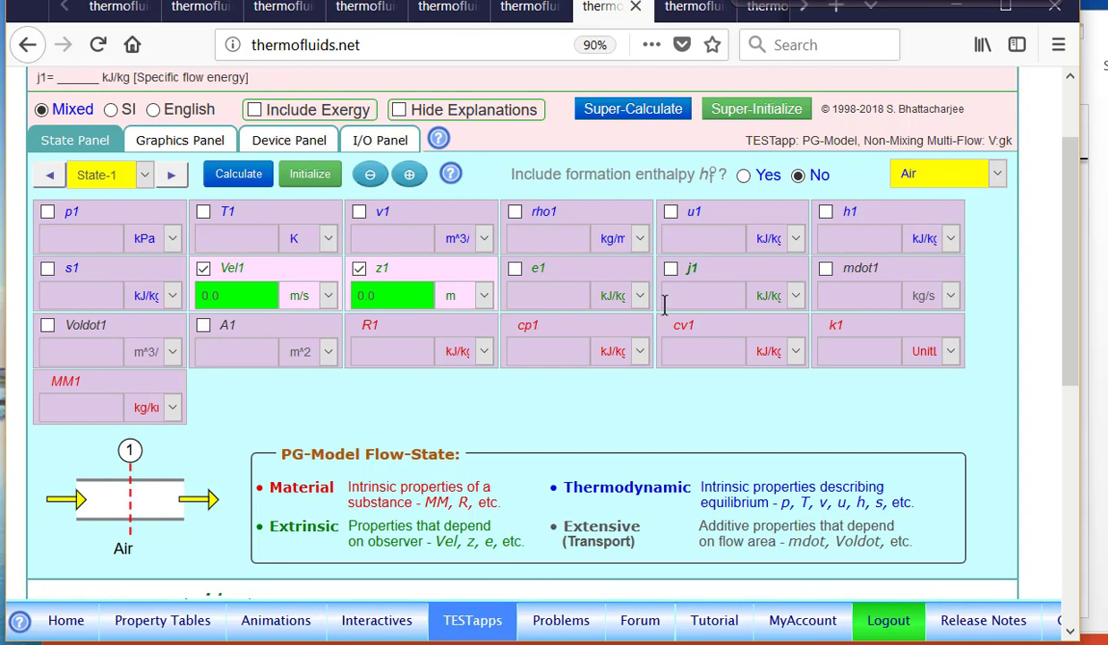
scroll(663, 300, up, 3)
click(315, 136)
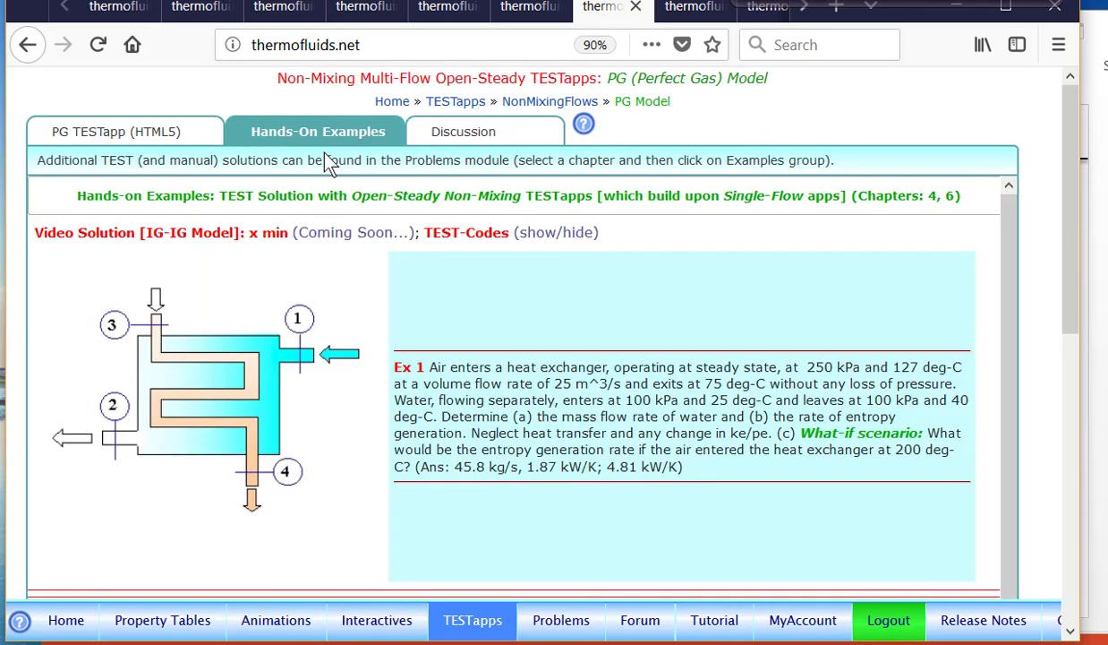